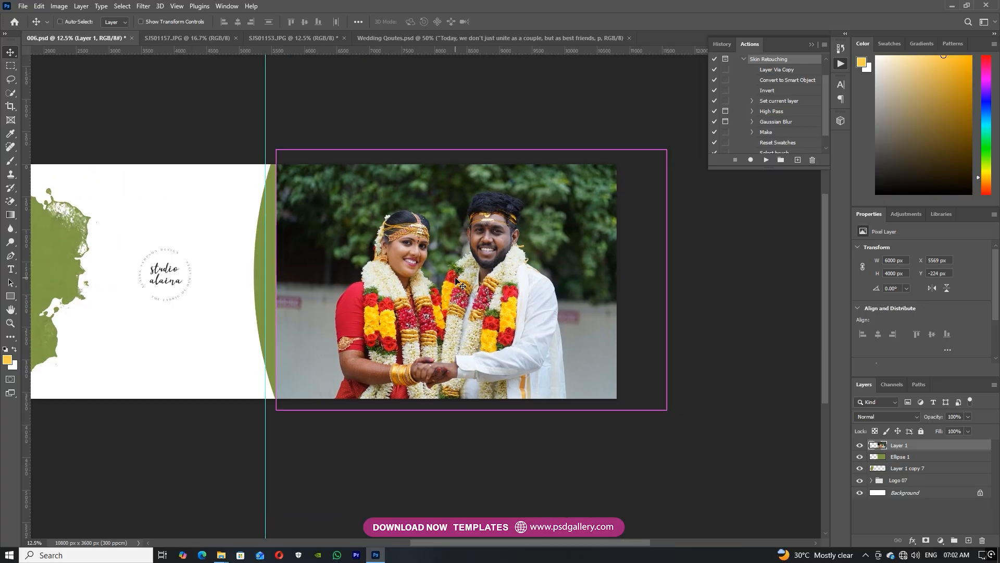
Rotate the couple photo to -1.96° over the green ellipse and clip it to the Ellipse 1 layer.
{"action": "left_click_drag", "start_coordinate": [528, 103], "coordinate": [521, 102]}
{"action": "left_click_drag", "start_coordinate": [544, 273], "coordinate": [513, 271]}
{"action": "key", "text": "Return"}
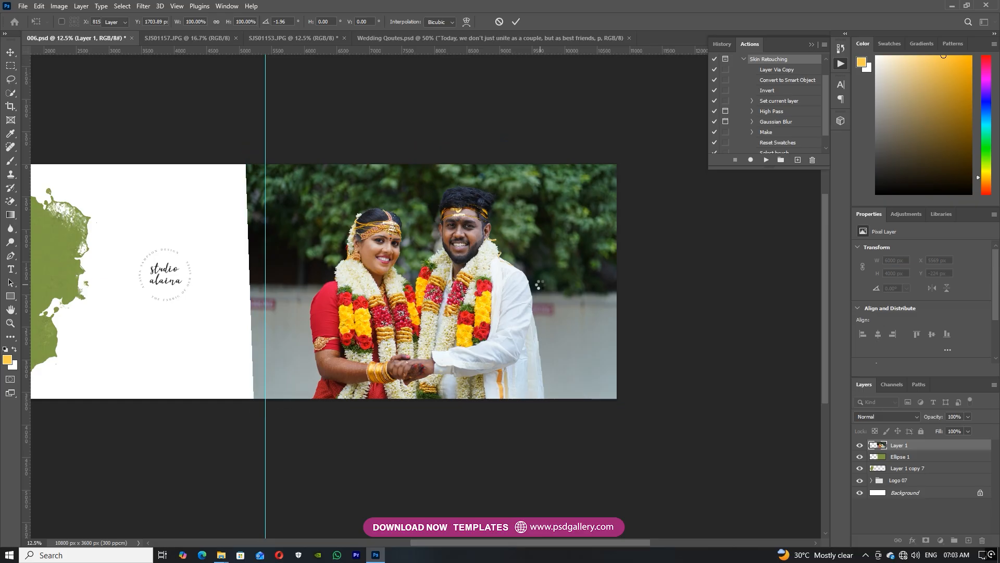
{"action": "key", "text": "ctrl+alt+g"}
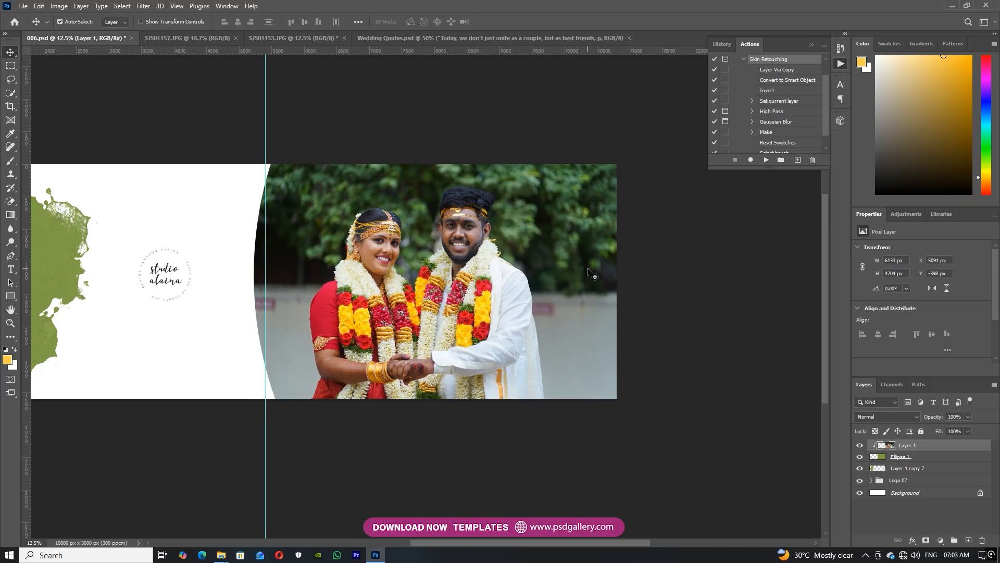
Scale the clipped couple photo to about 5963 × 4087 px and shift it right within the ellipse.
{"action": "key", "text": "ctrl+plus"}
{"action": "left_click_drag", "start_coordinate": [493, 307], "coordinate": [522, 306]}
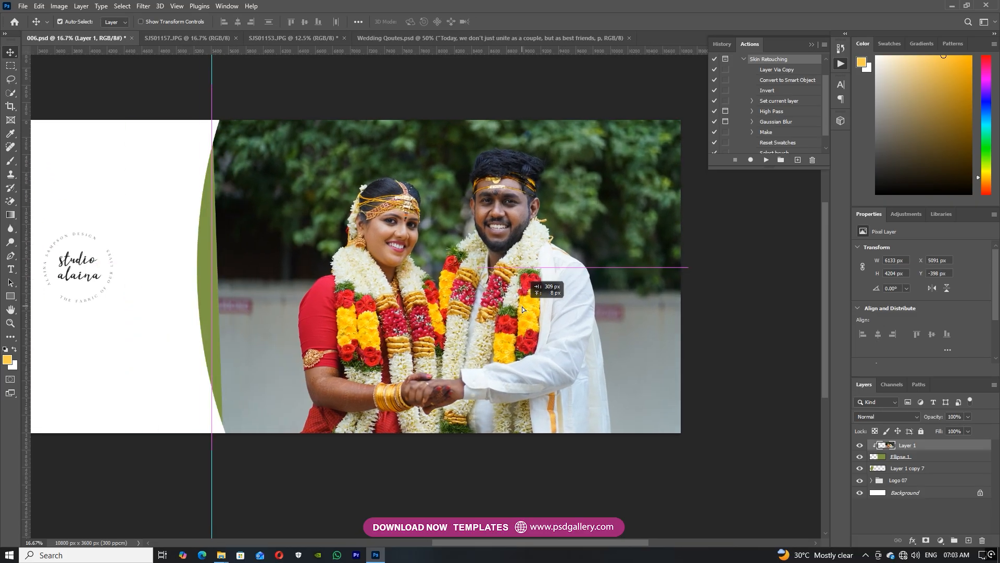
{"action": "key", "text": "ctrl+t"}
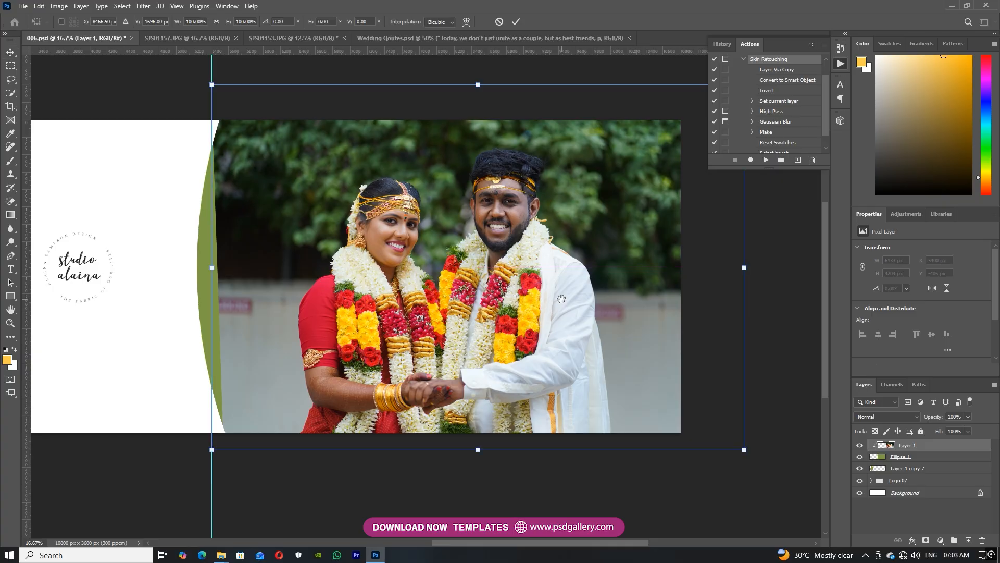
{"action": "left_click_drag", "start_coordinate": [700, 162], "coordinate": [550, 176]}
{"action": "mouse_move", "coordinate": [354, 321]}
{"action": "left_mouse_down"}
{"action": "mouse_move", "coordinate": [360, 301]}
{"action": "mouse_move", "coordinate": [356, 321]}
{"action": "left_mouse_up"}
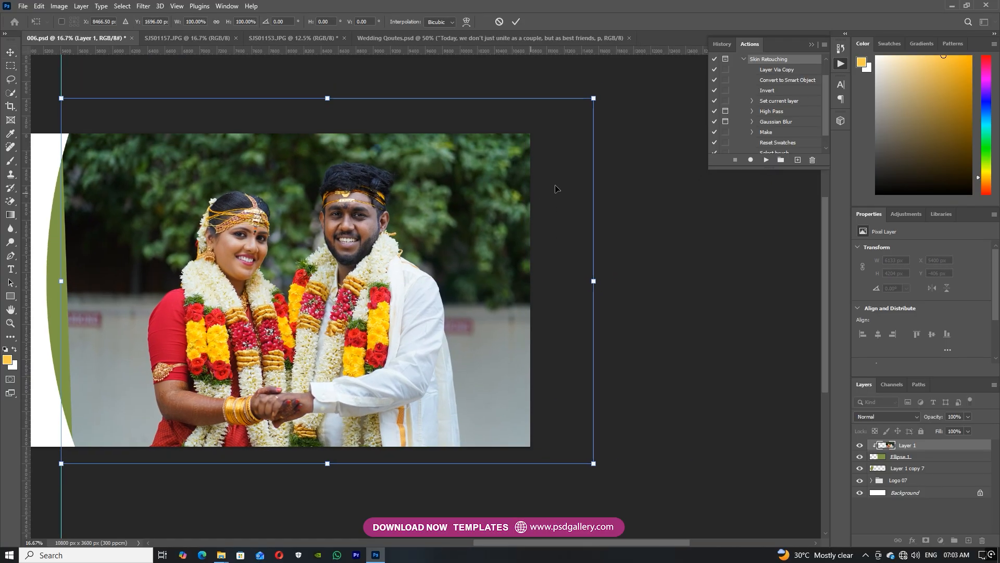
{"action": "mouse_move", "coordinate": [590, 97]}
{"action": "left_mouse_down"}
{"action": "mouse_move", "coordinate": [567, 114]}
{"action": "mouse_move", "coordinate": [578, 107]}
{"action": "left_mouse_up"}
{"action": "key", "text": "Return"}
{"action": "left_click_drag", "start_coordinate": [235, 298], "coordinate": [419, 299]}
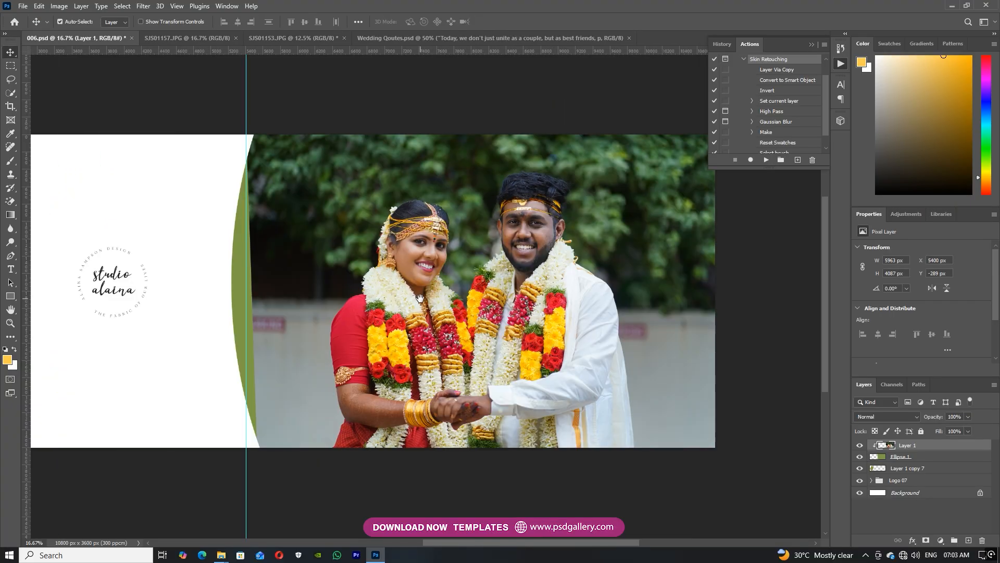
Fill a strip about 1470 × 3600 px over the photo's left edge using Content-Aware, and save the file.
{"action": "right_click", "coordinate": [261, 356]}
{"action": "left_click", "coordinate": [277, 363]}
{"action": "key", "text": "m"}
{"action": "left_click_drag", "start_coordinate": [179, 125], "coordinate": [306, 477]}
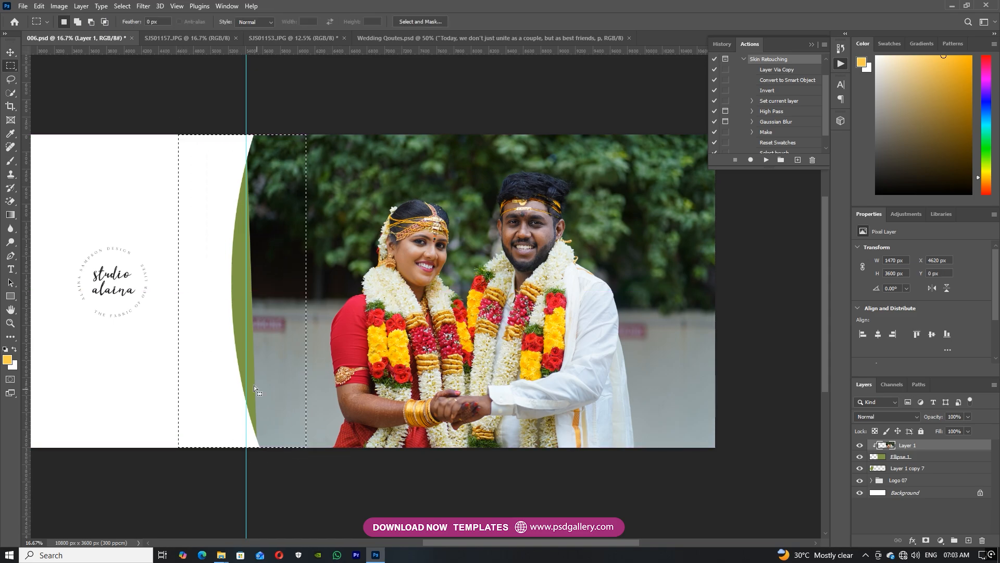
{"action": "right_click", "coordinate": [272, 373]}
{"action": "left_click", "coordinate": [305, 291]}
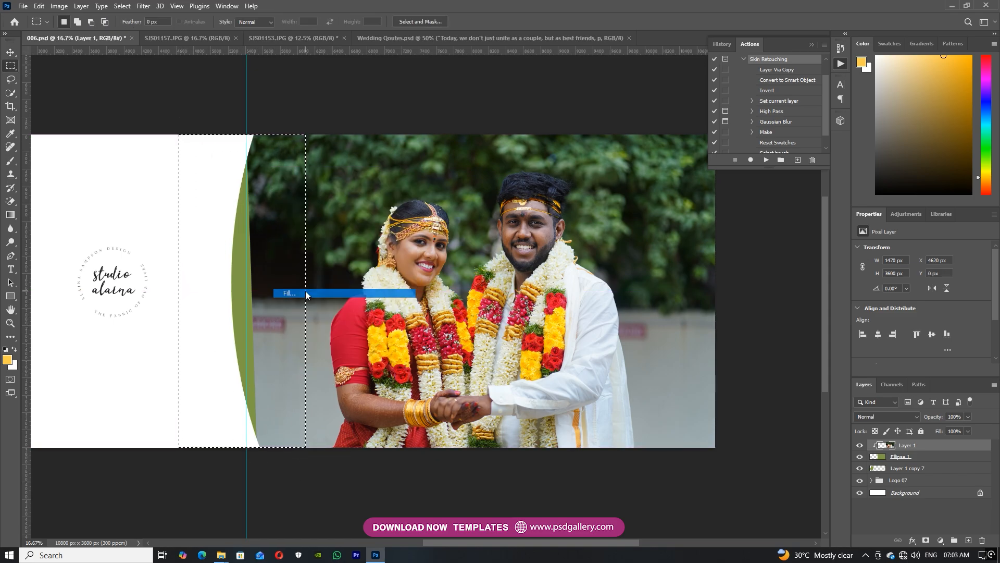
{"action": "left_click", "coordinate": [563, 141]}
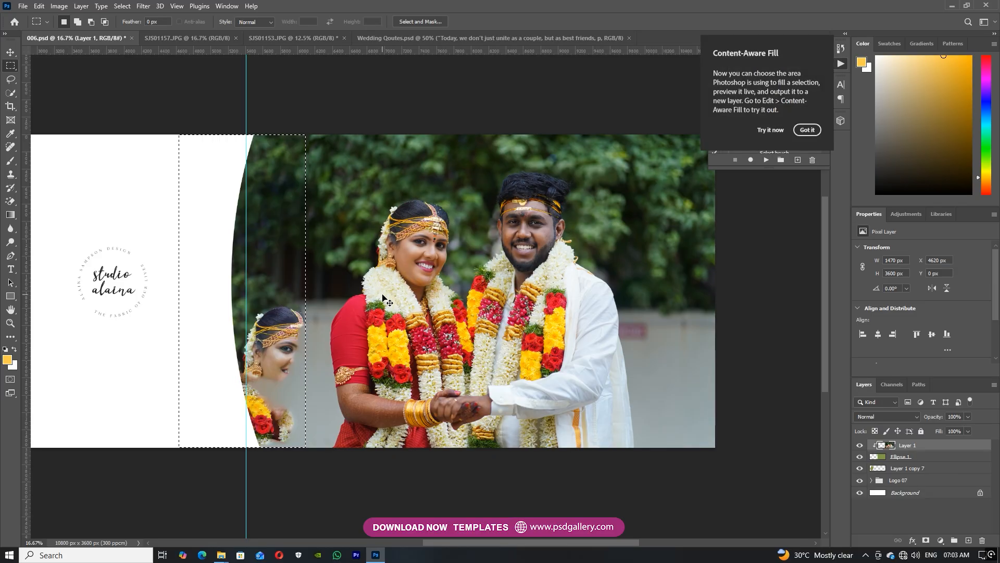
{"action": "key", "text": "ctrl+s"}
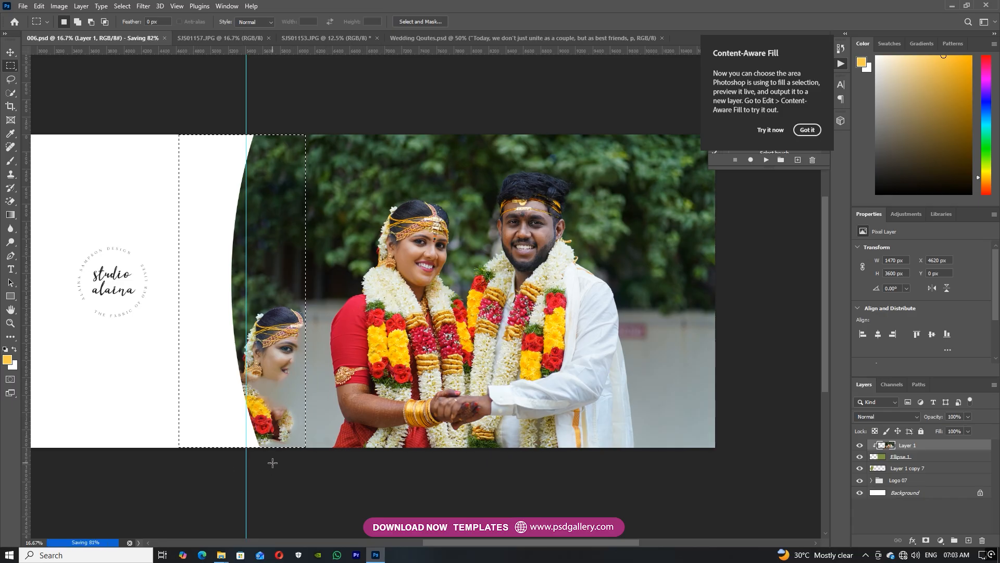
{"action": "key", "text": "ctrl+d"}
Try to remove the duplicated face and garland at the photo's left edge with a 1100 px Spot Healing Brush.
{"action": "key", "text": "j"}
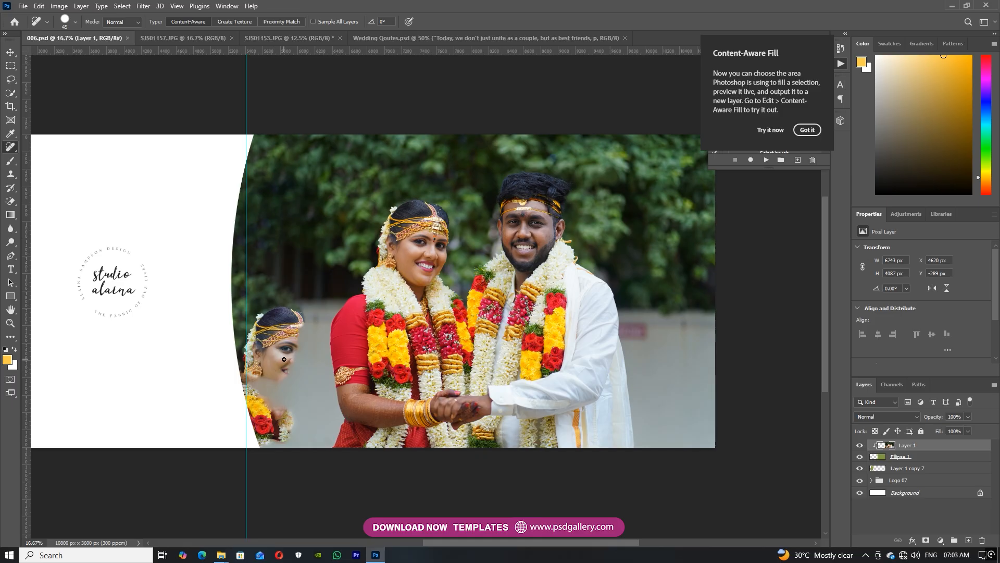
{"action": "key", "text": "bracketright"}
{"action": "key", "text": "bracketright"}
{"action": "key", "text": "bracketright"}
{"action": "key", "text": "bracketright"}
{"action": "key", "text": "bracketright"}
{"action": "key", "text": "bracketright"}
{"action": "key", "text": "bracketright"}
{"action": "key", "text": "bracketright"}
{"action": "key", "text": "bracketright"}
{"action": "key", "text": "bracketright"}
{"action": "key", "text": "bracketright"}
{"action": "key", "text": "bracketright"}
{"action": "key", "text": "bracketright"}
{"action": "key", "text": "bracketright"}
{"action": "left_click_drag", "start_coordinate": [278, 337], "coordinate": [263, 420]}
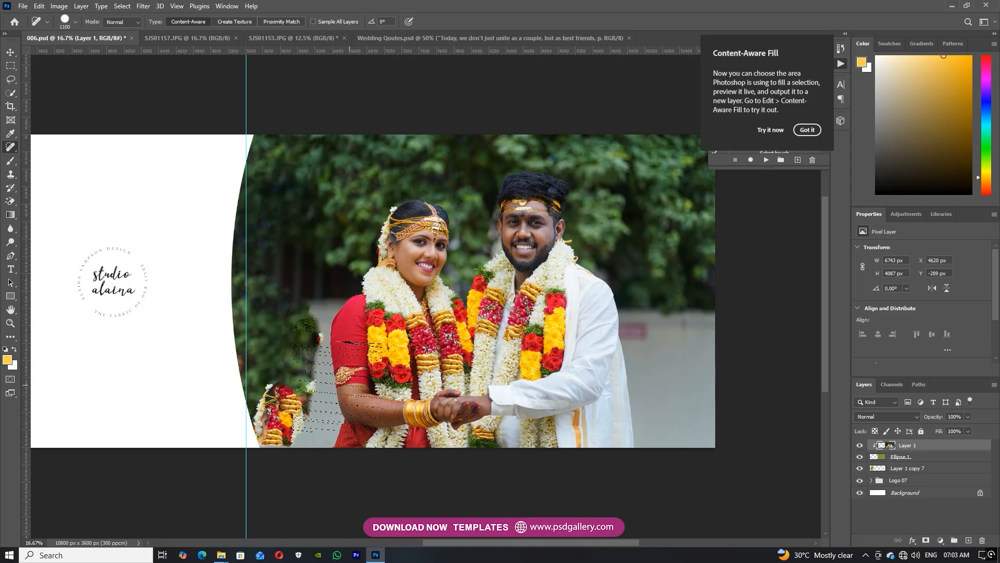
{"action": "key", "text": "ctrl+z"}
{"action": "key", "text": "bracketleft"}
{"action": "key", "text": "bracketleft"}
{"action": "key", "text": "bracketleft"}
{"action": "key", "text": "bracketleft"}
{"action": "key", "text": "bracketleft"}
{"action": "key", "text": "bracketleft"}
{"action": "key", "text": "bracketleft"}
{"action": "key", "text": "bracketleft"}
{"action": "left_click", "coordinate": [292, 429], "text": "alt"}
{"action": "left_click", "coordinate": [487, 217]}
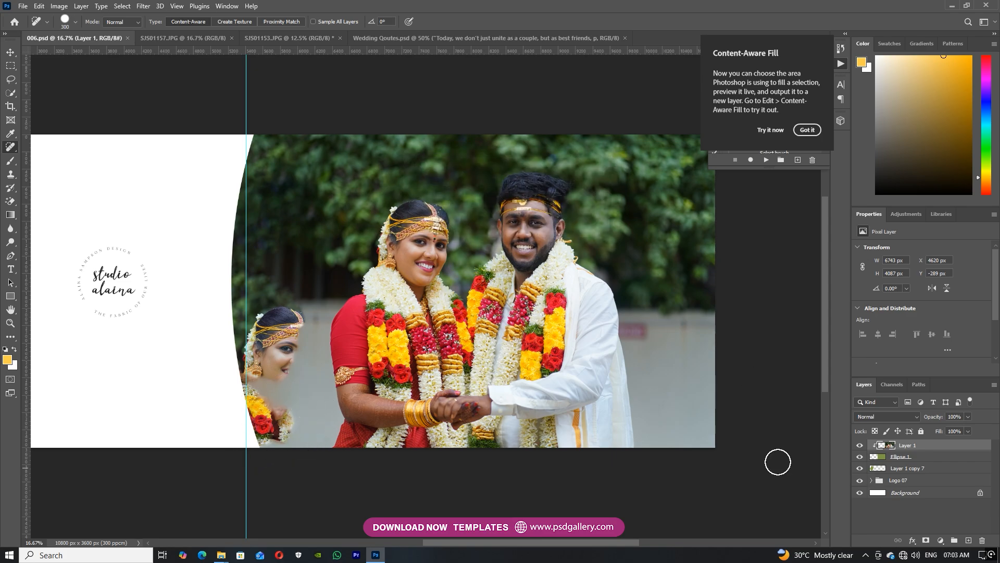
{"action": "left_click", "coordinate": [286, 400], "text": "alt"}
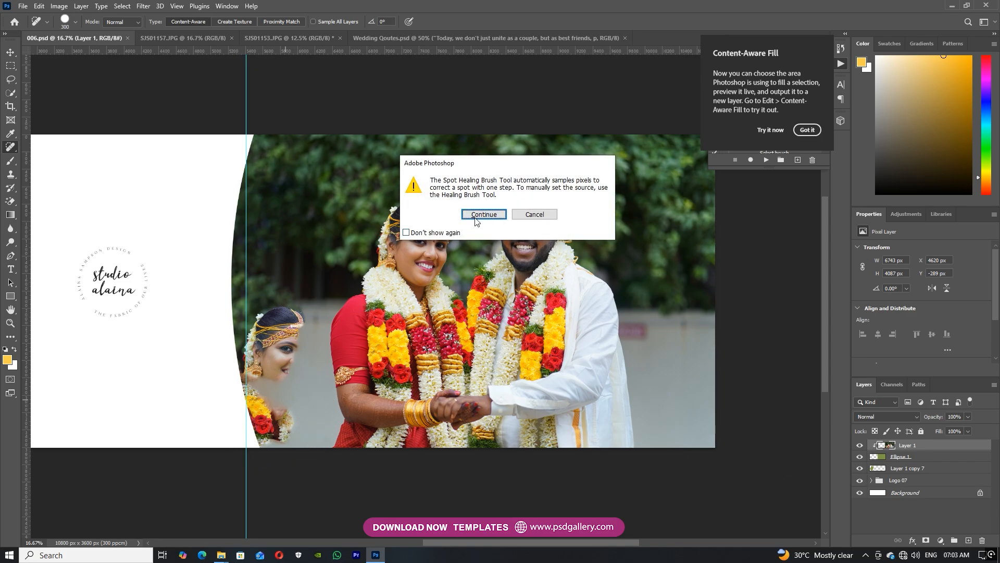
{"action": "left_click", "coordinate": [492, 216]}
Clone plain wall over the duplicated garland near the photo's lower left edge with a 700 px Clone Stamp brush.
{"action": "key", "text": "v"}
{"action": "right_click", "coordinate": [324, 382]}
{"action": "left_click", "coordinate": [331, 389]}
{"action": "key", "text": "s"}
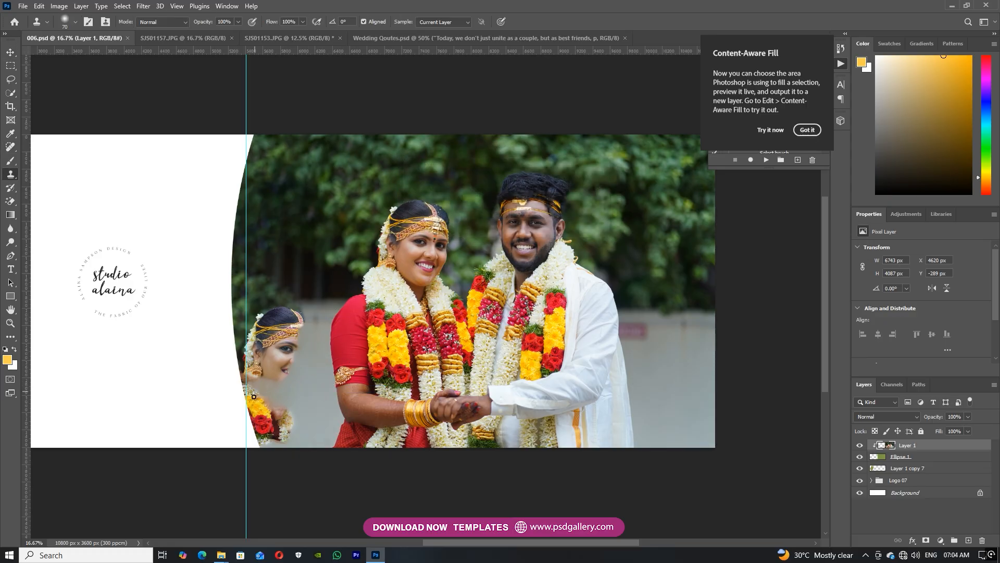
{"action": "key", "text": "bracketright"}
{"action": "key", "text": "bracketright"}
{"action": "key", "text": "bracketright"}
{"action": "key", "text": "bracketright"}
{"action": "key", "text": "bracketright"}
{"action": "key", "text": "bracketright"}
{"action": "left_click", "coordinate": [280, 425]}
{"action": "key", "text": "ctrl+z"}
{"action": "left_click", "coordinate": [687, 394], "text": "alt"}
{"action": "left_click_drag", "start_coordinate": [266, 415], "coordinate": [265, 424]}
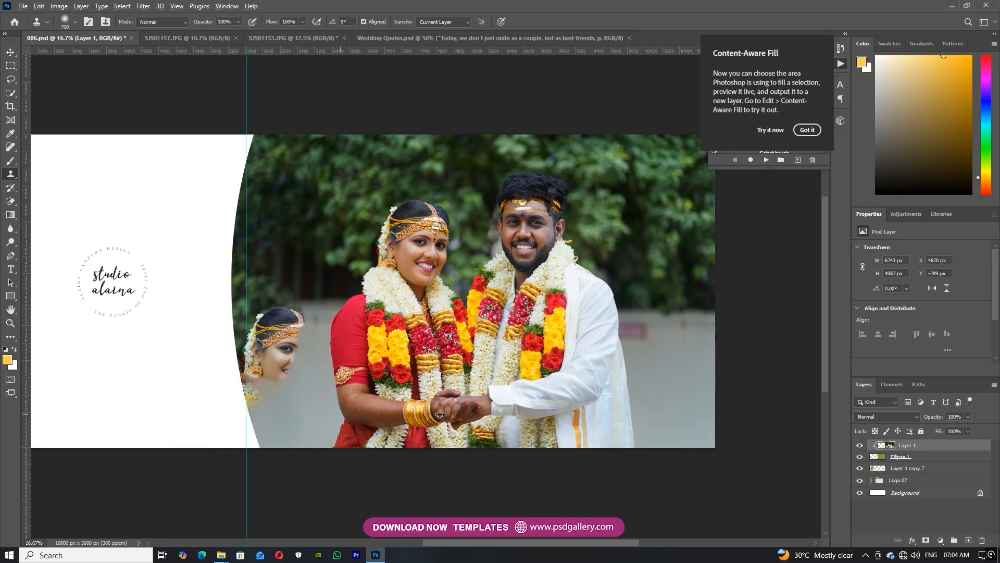
Clone sampled wall texture over the duplicated bride's face beside the curved edge of the photo.
{"action": "left_click", "coordinate": [694, 387], "text": "alt"}
{"action": "mouse_move", "coordinate": [341, 353]}
{"action": "left_mouse_down"}
{"action": "mouse_move", "coordinate": [286, 341]}
{"action": "mouse_move", "coordinate": [274, 326]}
{"action": "mouse_move", "coordinate": [259, 406]}
{"action": "left_mouse_up"}
{"action": "left_click", "coordinate": [690, 379], "text": "alt"}
{"action": "left_click", "coordinate": [279, 410], "text": "alt"}
{"action": "mouse_move", "coordinate": [291, 360]}
{"action": "left_mouse_down"}
{"action": "mouse_move", "coordinate": [281, 382]}
{"action": "mouse_move", "coordinate": [264, 386]}
{"action": "mouse_move", "coordinate": [294, 332]}
{"action": "mouse_move", "coordinate": [229, 336]}
{"action": "mouse_move", "coordinate": [233, 320]}
{"action": "left_mouse_up"}
{"action": "left_click", "coordinate": [288, 405], "text": "alt"}
{"action": "left_click", "coordinate": [268, 360], "text": "alt"}
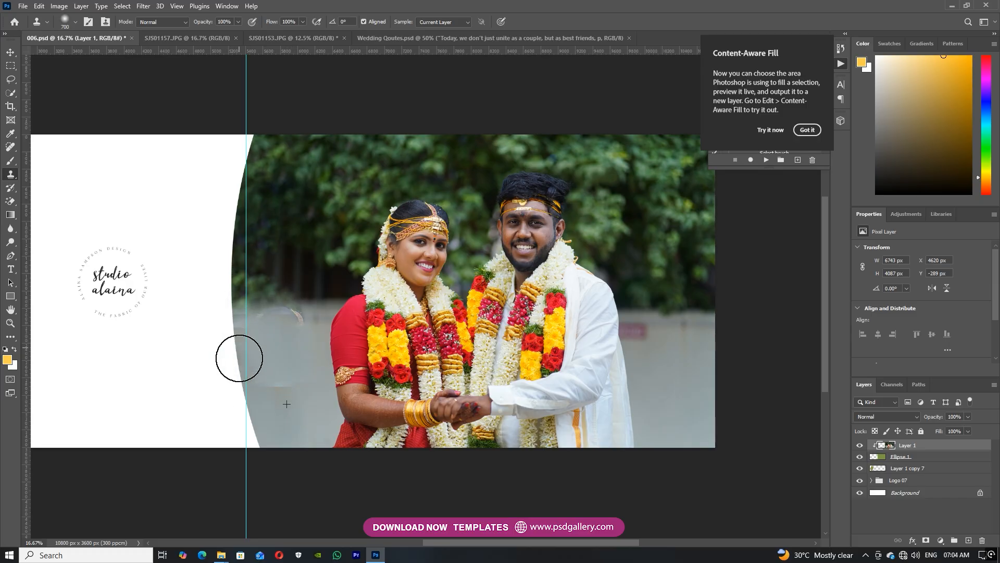
Blend the leftover smudges where the wall meets the foliage by cloning nearby wall texture over them.
{"action": "left_click", "coordinate": [270, 387], "text": "alt"}
{"action": "mouse_move", "coordinate": [288, 391]}
{"action": "left_mouse_down"}
{"action": "mouse_move", "coordinate": [254, 399]}
{"action": "mouse_move", "coordinate": [263, 387]}
{"action": "mouse_move", "coordinate": [253, 387]}
{"action": "mouse_move", "coordinate": [280, 381]}
{"action": "left_mouse_up"}
{"action": "left_click", "coordinate": [289, 431], "text": "alt"}
{"action": "left_click", "coordinate": [281, 363], "text": "alt"}
{"action": "mouse_move", "coordinate": [284, 330]}
{"action": "left_mouse_down"}
{"action": "mouse_move", "coordinate": [244, 332]}
{"action": "mouse_move", "coordinate": [288, 333]}
{"action": "mouse_move", "coordinate": [242, 354]}
{"action": "left_mouse_up"}
{"action": "left_click", "coordinate": [276, 388], "text": "alt"}
{"action": "left_click", "coordinate": [290, 332], "text": "alt"}
{"action": "left_click_drag", "start_coordinate": [290, 327], "coordinate": [295, 324]}
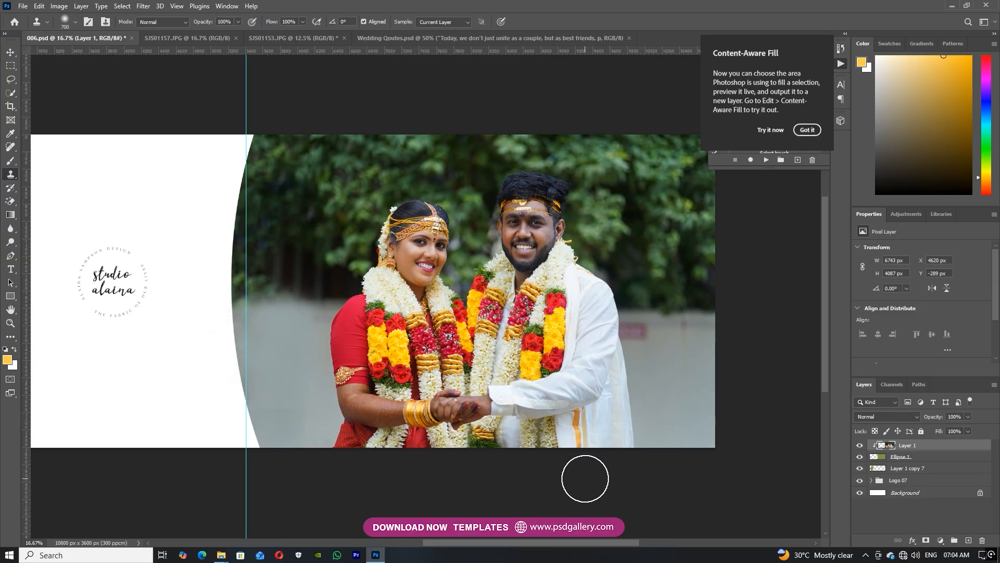
Examine the retouched couple photo and the overall album spread at different zoom levels.
{"action": "key", "text": "v"}
{"action": "left_click_drag", "start_coordinate": [641, 411], "coordinate": [530, 402]}
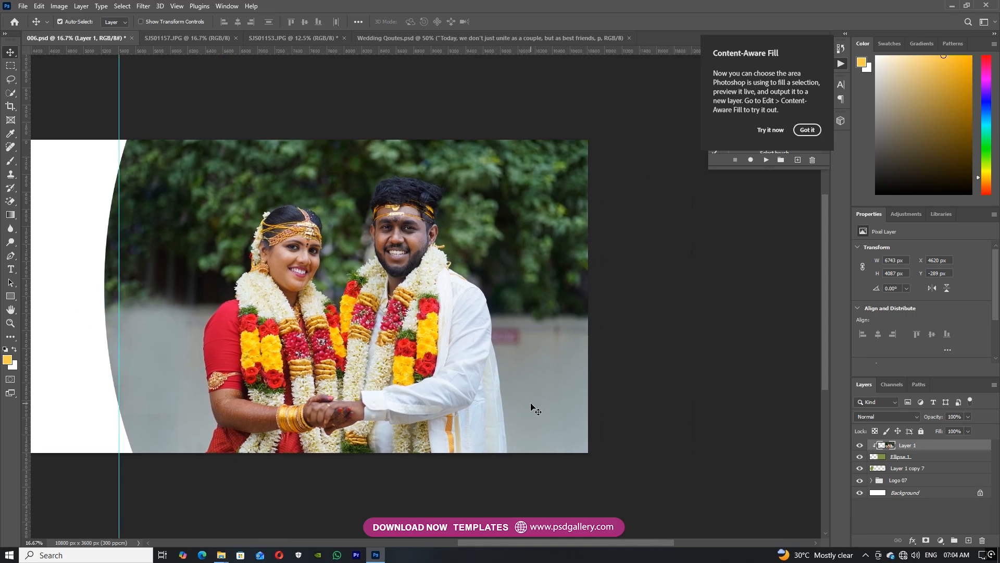
{"action": "right_click", "coordinate": [415, 355]}
{"action": "left_click", "coordinate": [435, 361]}
{"action": "left_click_drag", "start_coordinate": [438, 372], "coordinate": [450, 418]}
{"action": "key", "text": "ctrl+plus"}
{"action": "key", "text": "ctrl+plus"}
{"action": "key", "text": "ctrl+minus"}
{"action": "key", "text": "ctrl+minus"}
{"action": "left_click_drag", "start_coordinate": [298, 279], "coordinate": [672, 254]}
Bring the photo from SJS01153.JPG into 006.psd above the green paint splash and clip it to the splash.
{"action": "right_click", "coordinate": [199, 296]}
{"action": "left_click", "coordinate": [219, 302]}
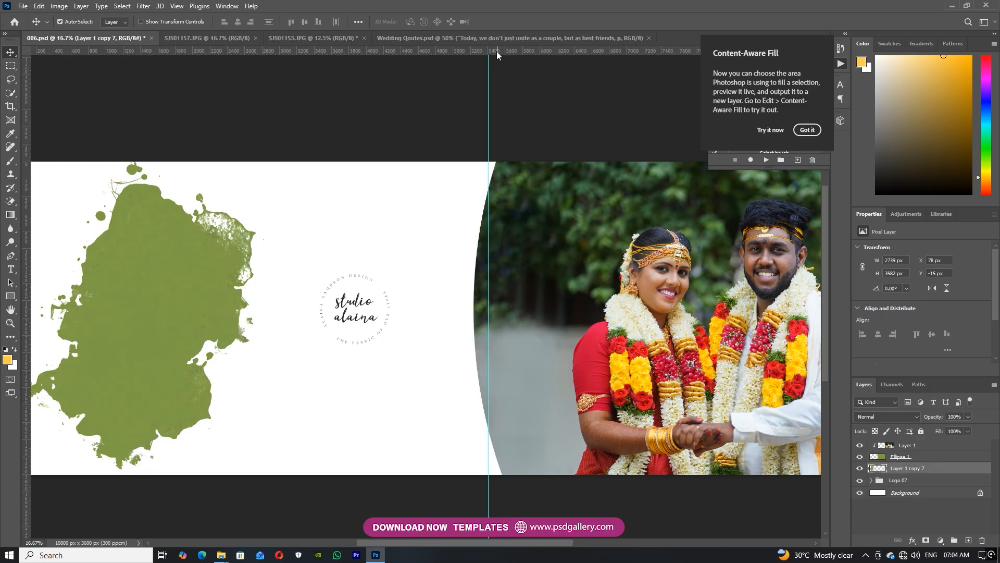
{"action": "left_click", "coordinate": [495, 42]}
{"action": "left_click", "coordinate": [315, 38]}
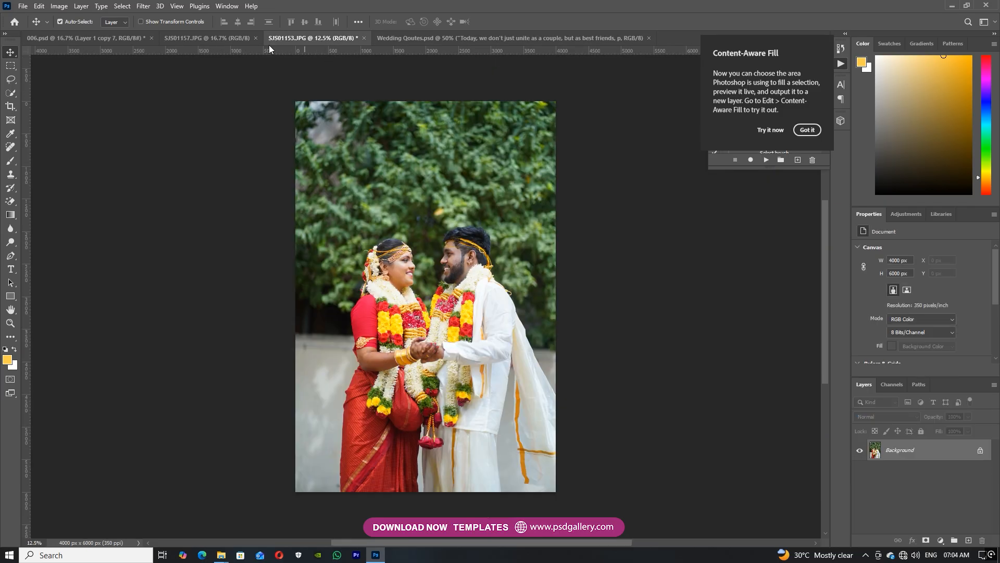
{"action": "left_click_drag", "start_coordinate": [208, 144], "coordinate": [185, 305]}
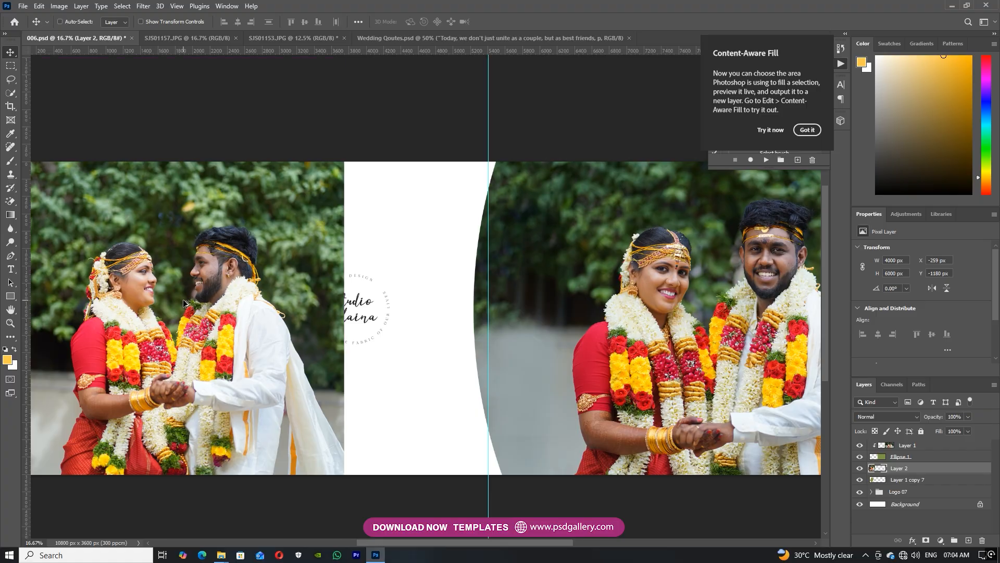
{"action": "key", "text": "ctrl+alt+g"}
Scale the clipped portrait photo to about 3118 × 4678 px and position the couple within the paint splash.
{"action": "key", "text": "ctrl+t"}
{"action": "left_click_drag", "start_coordinate": [260, 247], "coordinate": [404, 268]}
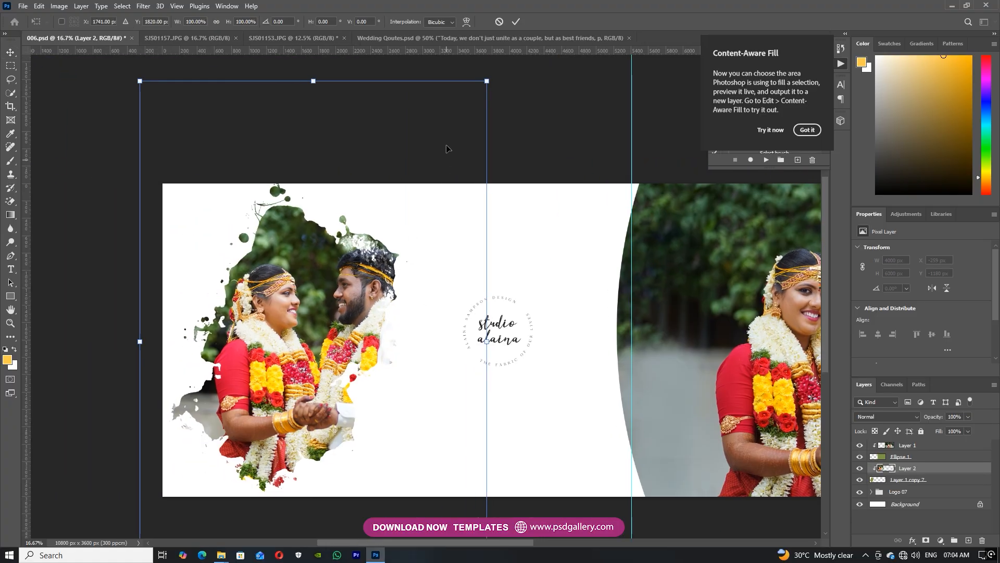
{"action": "left_click_drag", "start_coordinate": [482, 85], "coordinate": [445, 141]}
{"action": "left_click_drag", "start_coordinate": [361, 282], "coordinate": [341, 269]}
{"action": "key", "text": "Return"}
Enlarge the paint splash shape to about 3221 × 4212 px and shift the clipped portrait photo slightly upward.
{"action": "right_click", "coordinate": [327, 329]}
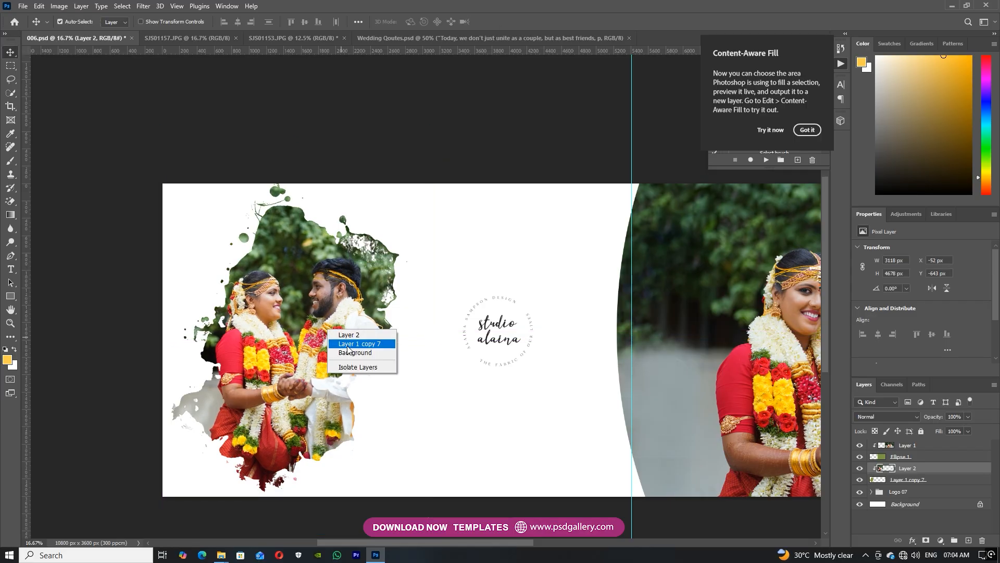
{"action": "left_click", "coordinate": [358, 343]}
{"action": "key", "text": "ctrl+t"}
{"action": "left_click_drag", "start_coordinate": [408, 182], "coordinate": [430, 152]}
{"action": "key", "text": "Return"}
{"action": "right_click", "coordinate": [347, 328]}
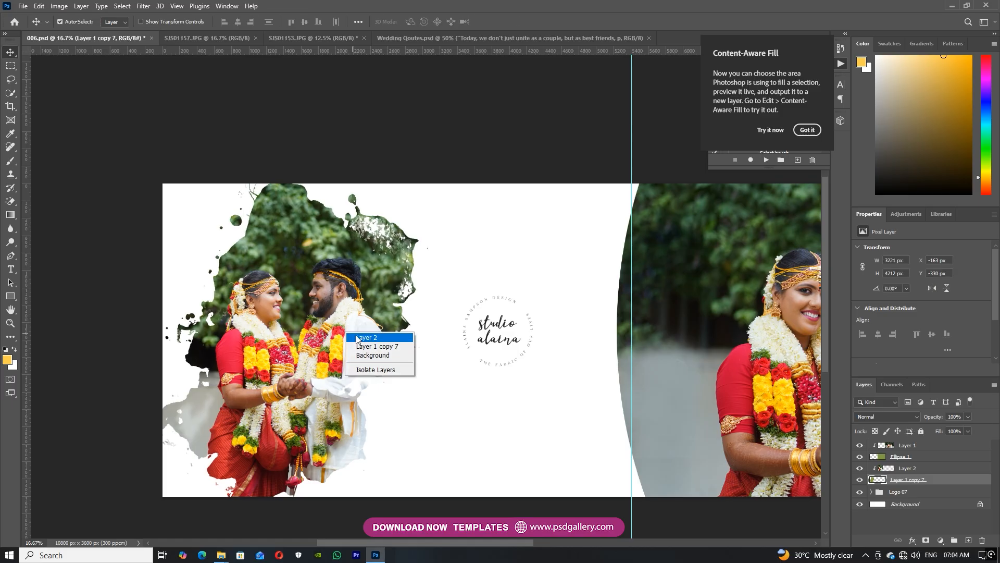
{"action": "left_click", "coordinate": [360, 333]}
{"action": "left_click_drag", "start_coordinate": [424, 339], "coordinate": [250, 310]}
Remove the specks in the groom's and bride's hair on the large couple photo with a small Spot Healing Brush.
{"action": "key", "text": "ctrl+plus"}
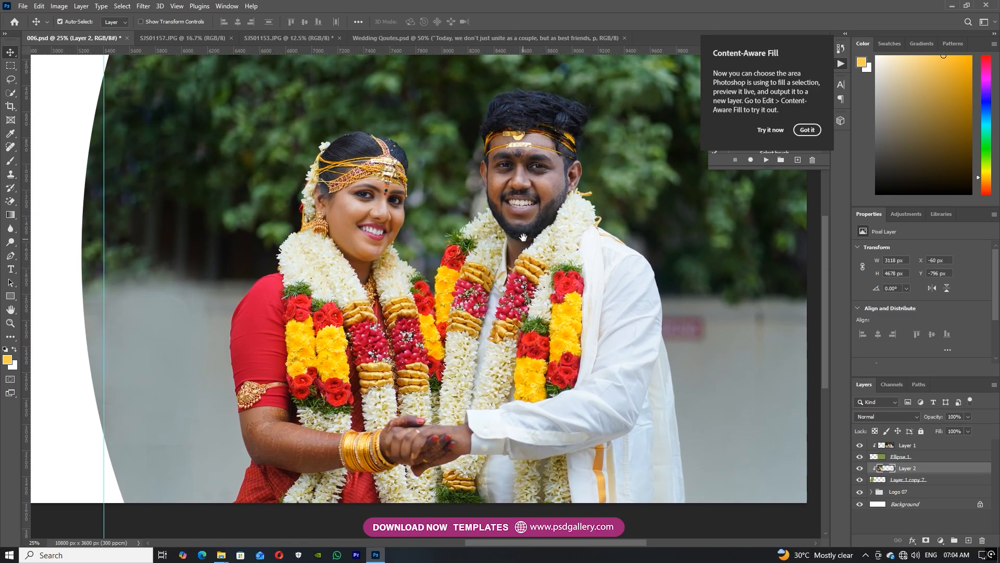
{"action": "left_click_drag", "start_coordinate": [523, 238], "coordinate": [327, 320]}
{"action": "key", "text": "ctrl+plus"}
{"action": "right_click", "coordinate": [312, 248]}
{"action": "left_click", "coordinate": [323, 252]}
{"action": "left_click_drag", "start_coordinate": [225, 271], "coordinate": [401, 314]}
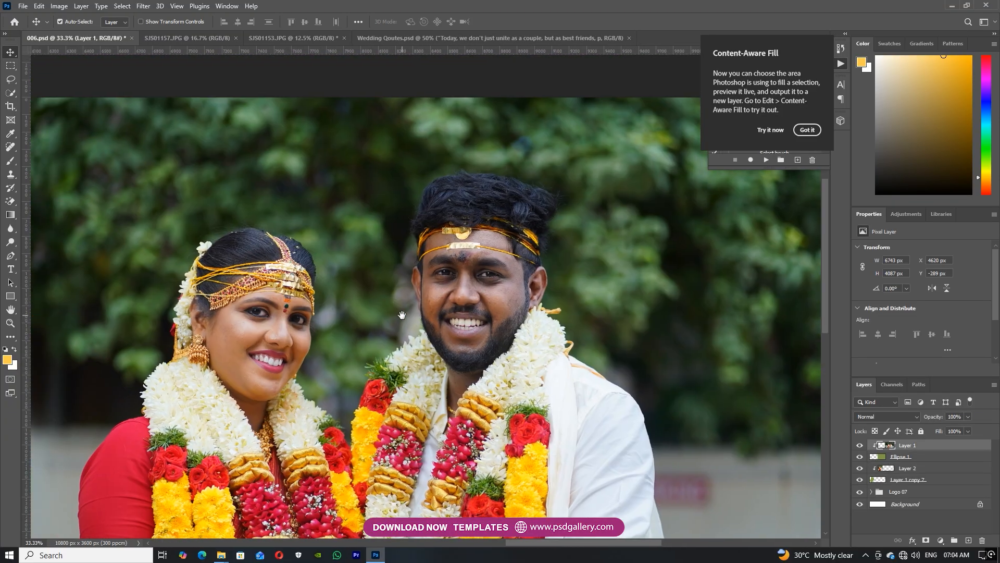
{"action": "key", "text": "j"}
{"action": "key", "text": "ctrl+plus"}
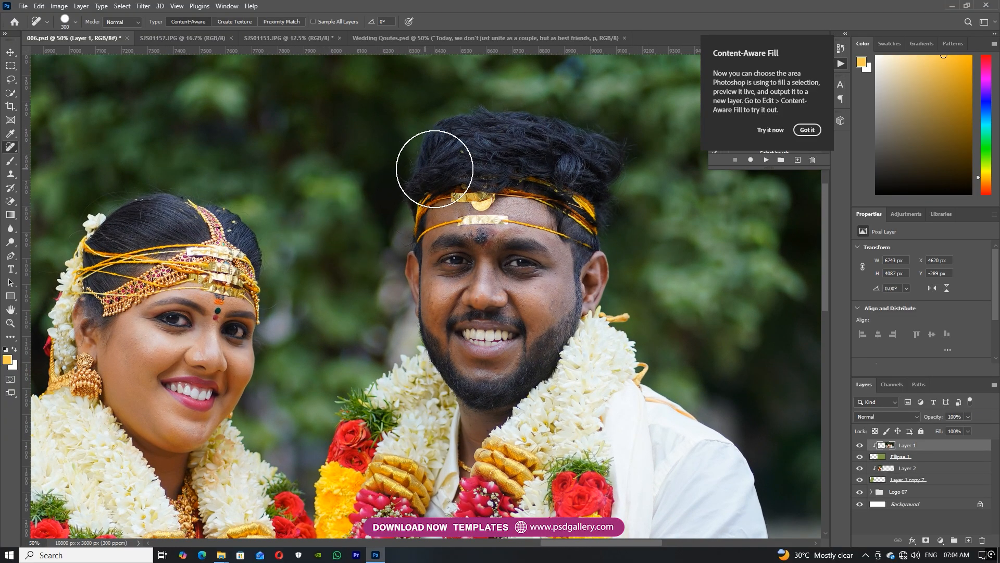
{"action": "key", "text": "bracketleft"}
{"action": "key", "text": "bracketleft"}
{"action": "key", "text": "bracketleft"}
{"action": "key", "text": "bracketleft"}
{"action": "key", "text": "bracketleft"}
{"action": "key", "text": "bracketleft"}
{"action": "key", "text": "bracketleft"}
{"action": "key", "text": "bracketleft"}
{"action": "key", "text": "bracketleft"}
{"action": "key", "text": "bracketleft"}
{"action": "key", "text": "bracketleft"}
{"action": "key", "text": "bracketleft"}
{"action": "key", "text": "bracketleft"}
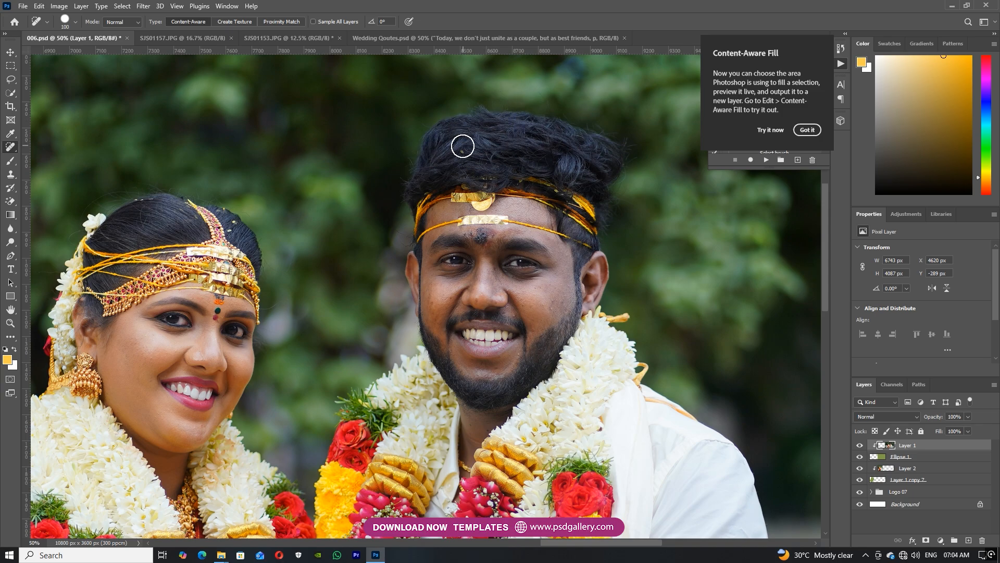
{"action": "mouse_move", "coordinate": [494, 167]}
{"action": "left_mouse_down"}
{"action": "mouse_move", "coordinate": [496, 179]}
{"action": "mouse_move", "coordinate": [521, 180]}
{"action": "left_mouse_up"}
{"action": "left_click_drag", "start_coordinate": [189, 215], "coordinate": [193, 215]}
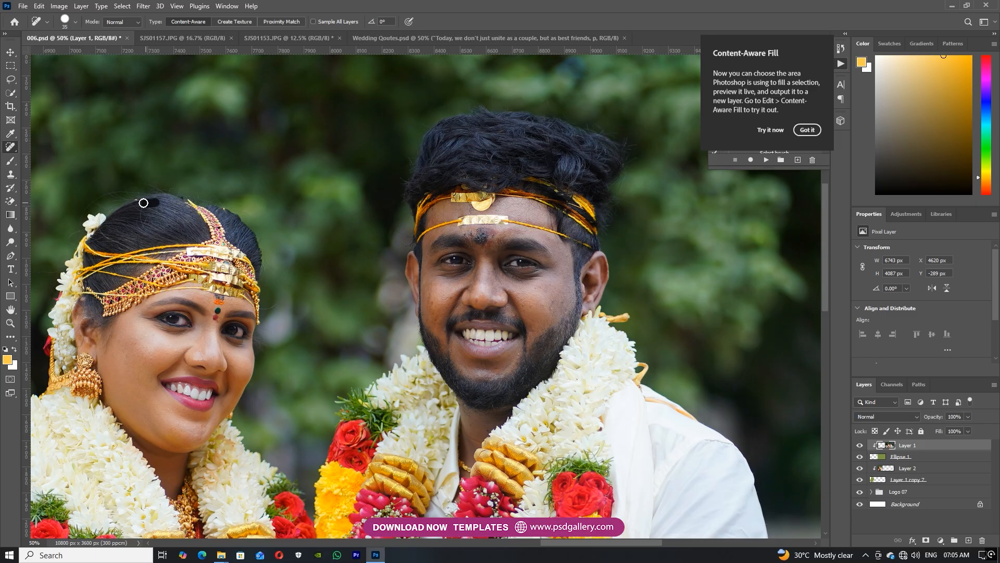
{"action": "left_click_drag", "start_coordinate": [136, 202], "coordinate": [146, 207]}
Brighten the large couple photo with a Curves adjustment, raising input 117 to output 137 in the RGB channel.
{"action": "key", "text": "ctrl+minus"}
{"action": "key", "text": "ctrl+minus"}
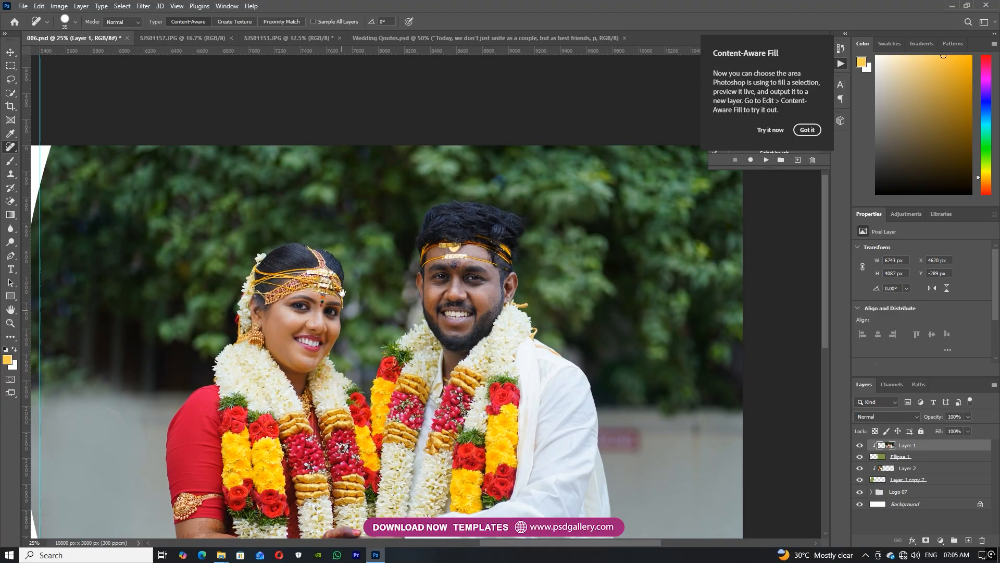
{"action": "left_click_drag", "start_coordinate": [354, 307], "coordinate": [361, 228]}
{"action": "key", "text": "ctrl+minus"}
{"action": "key", "text": "ctrl+m"}
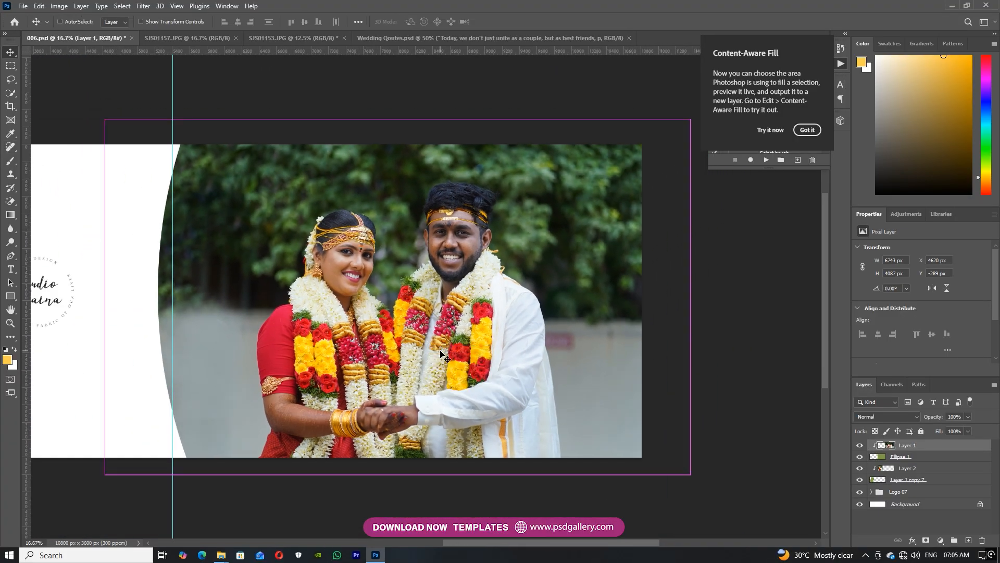
{"action": "left_click", "coordinate": [619, 257]}
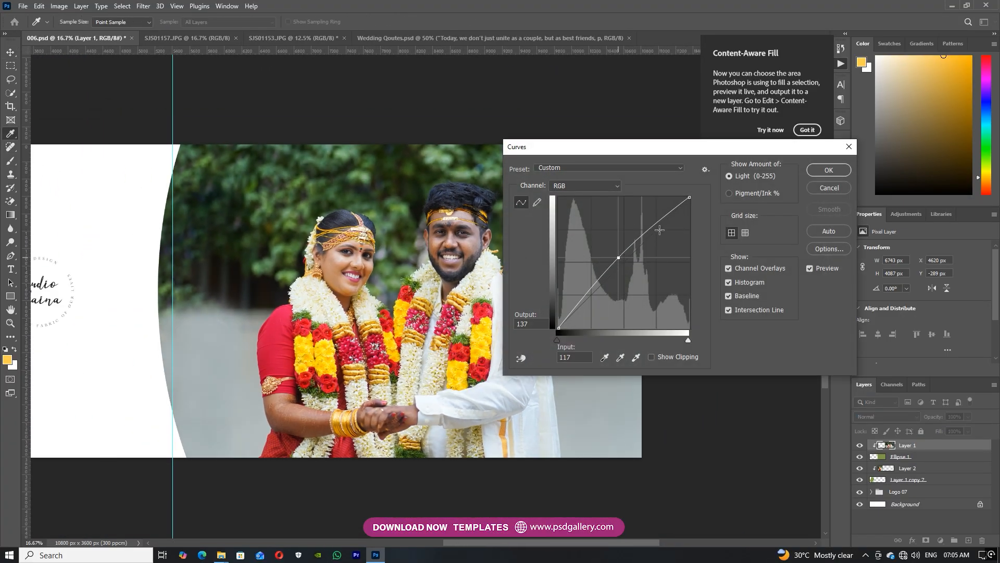
{"action": "left_click", "coordinate": [811, 170]}
Open the large couple photo in the Camera Raw filter and set Highlights to -48, Whites to +33 and Blacks to +68.
{"action": "right_click", "coordinate": [377, 286]}
{"action": "left_click", "coordinate": [388, 288]}
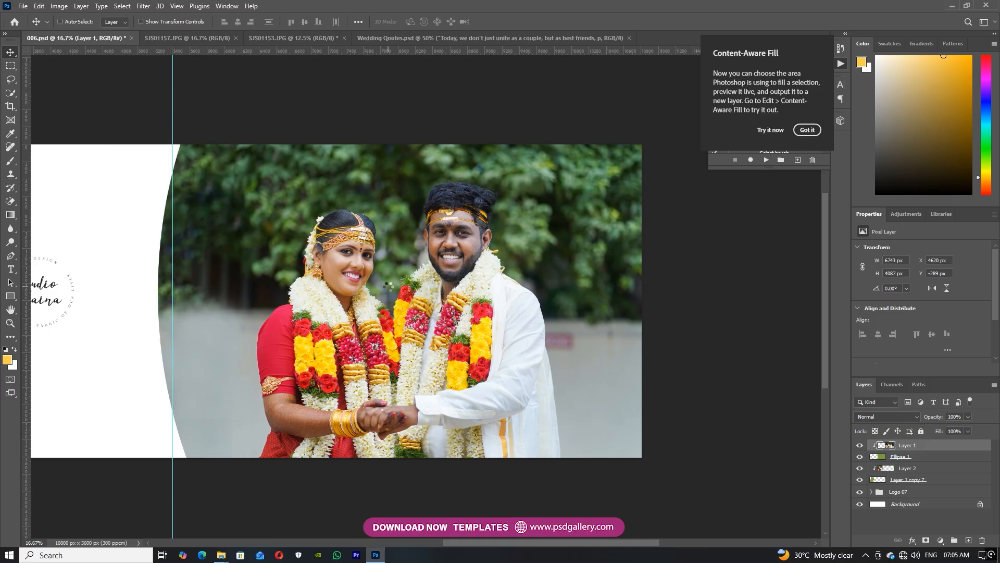
{"action": "key", "text": "ctrl+shift+a"}
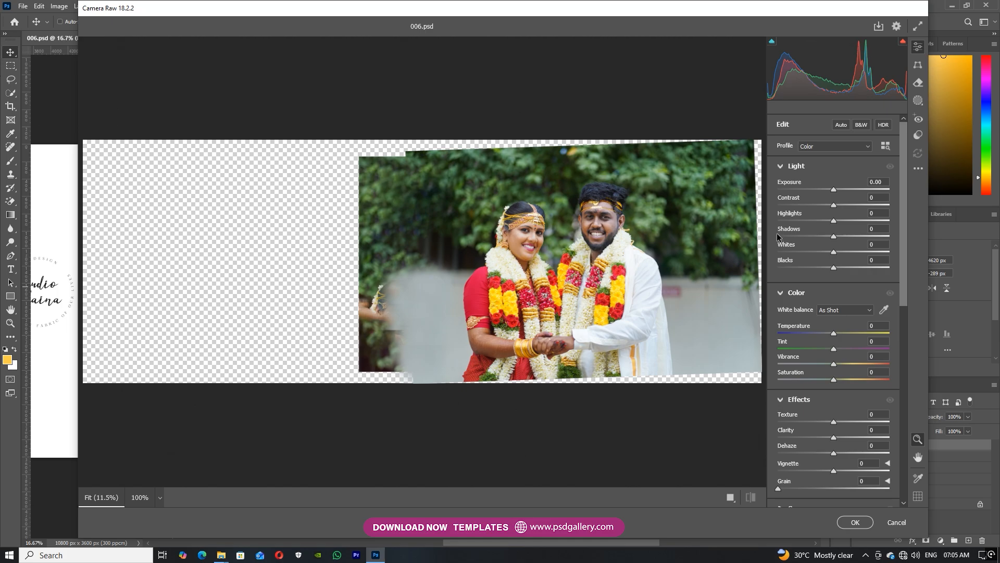
{"action": "left_click_drag", "start_coordinate": [833, 221], "coordinate": [807, 221]}
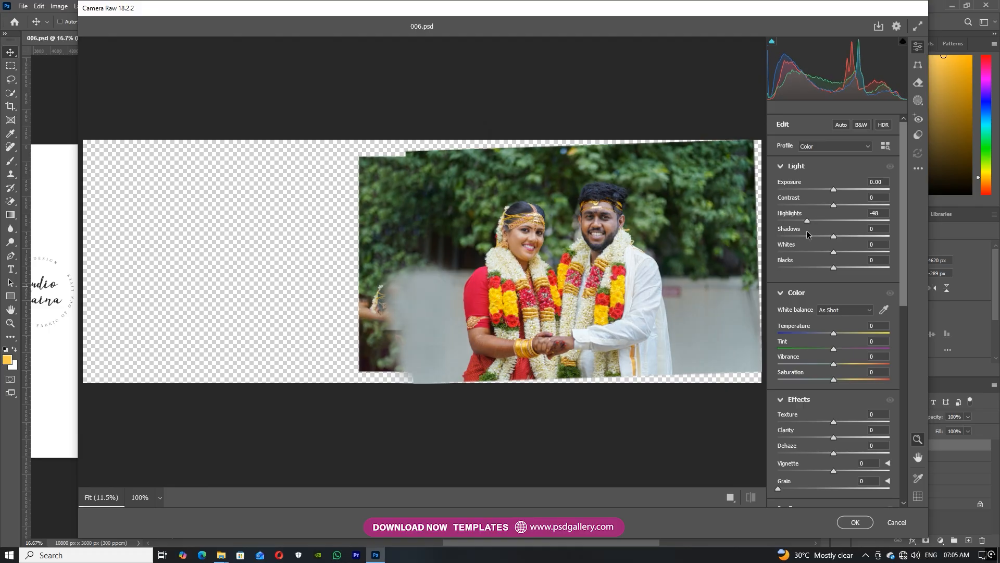
{"action": "left_click_drag", "start_coordinate": [839, 266], "coordinate": [871, 267]}
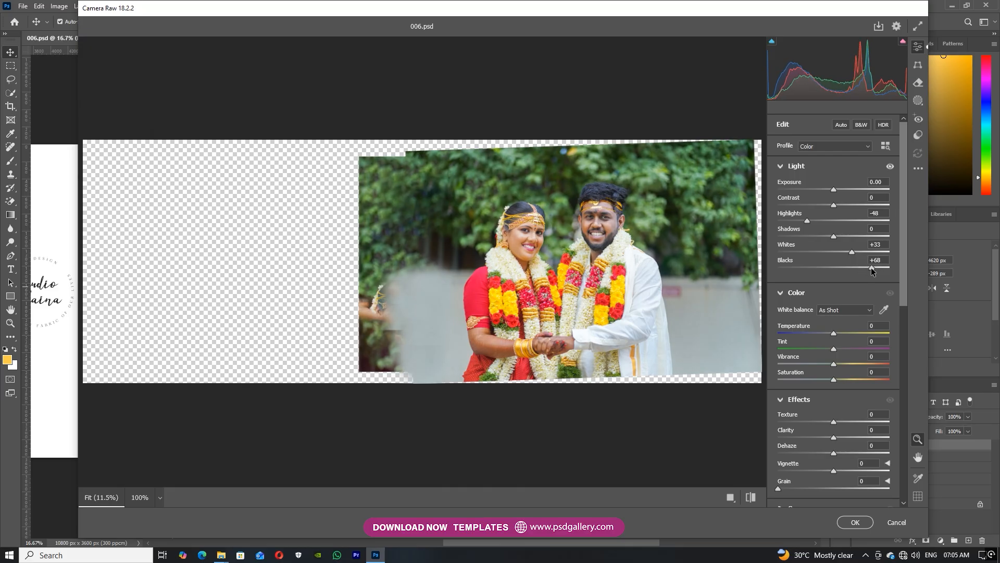
Add an inverted radial gradient mask around the couple and lower its exposure to -1.55 to darken the surroundings.
{"action": "left_click", "coordinate": [631, 259]}
{"action": "left_click_drag", "start_coordinate": [631, 259], "coordinate": [538, 253]}
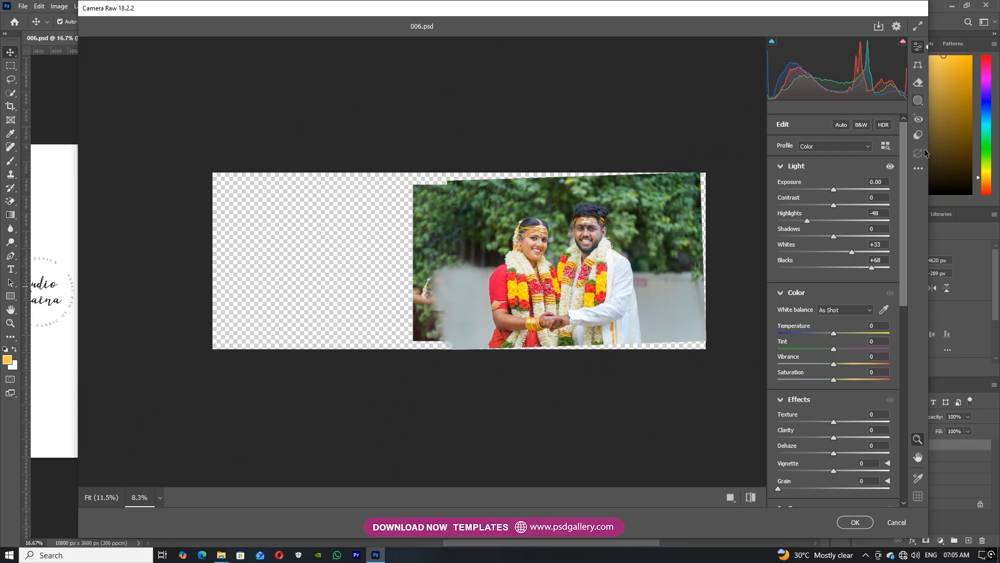
{"action": "left_click", "coordinate": [918, 100]}
{"action": "left_click", "coordinate": [802, 266]}
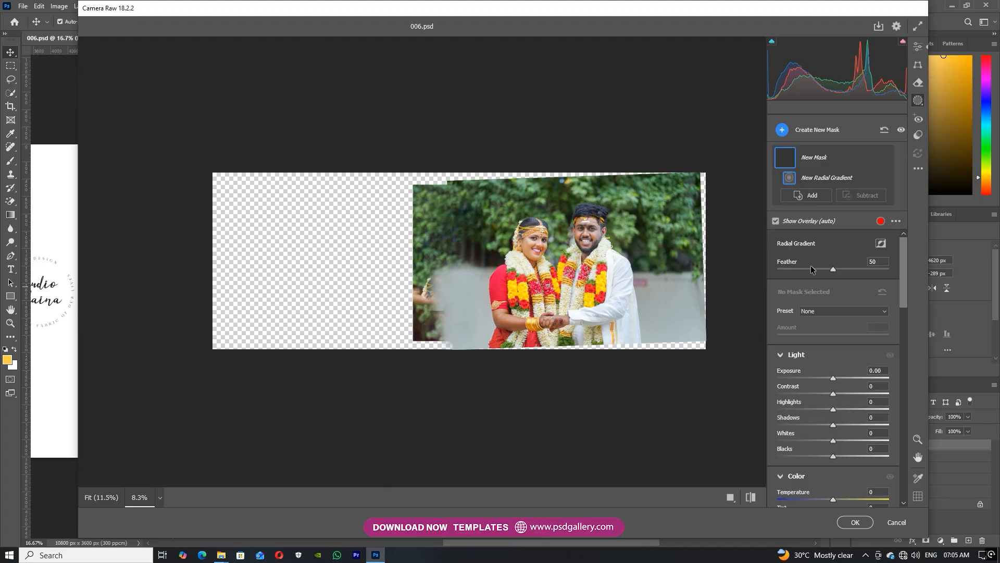
{"action": "left_click", "coordinate": [882, 243]}
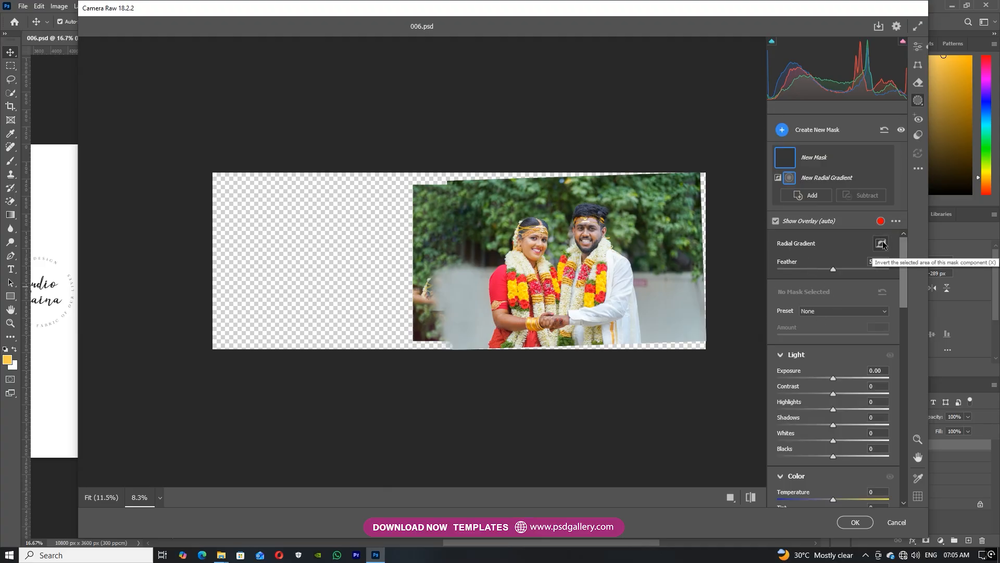
{"action": "mouse_move", "coordinate": [542, 277]}
{"action": "left_mouse_down"}
{"action": "mouse_move", "coordinate": [581, 343]}
{"action": "mouse_move", "coordinate": [609, 351]}
{"action": "left_mouse_up"}
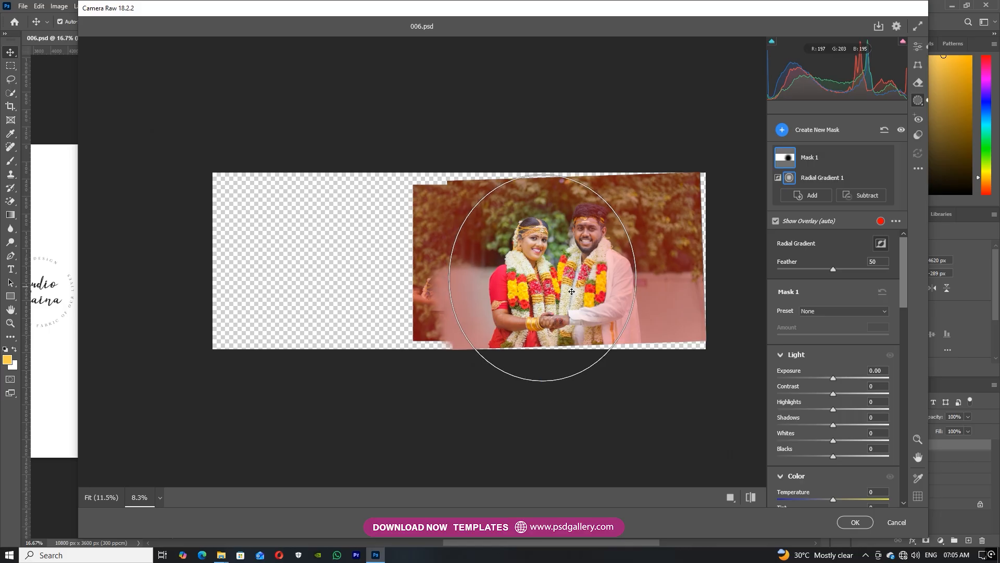
{"action": "left_click_drag", "start_coordinate": [572, 291], "coordinate": [596, 279]}
{"action": "left_click_drag", "start_coordinate": [661, 267], "coordinate": [644, 256]}
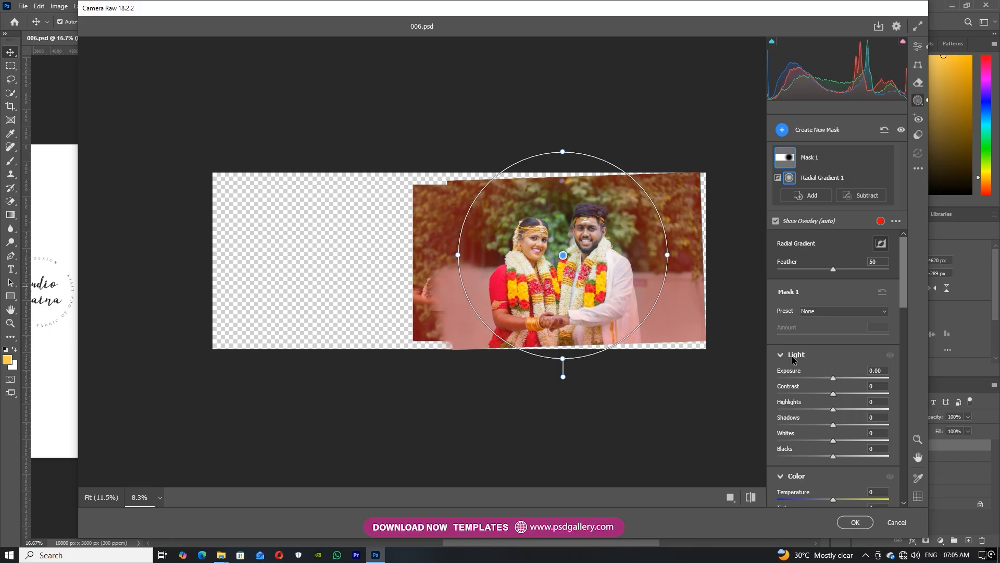
{"action": "left_click_drag", "start_coordinate": [823, 376], "coordinate": [816, 380]}
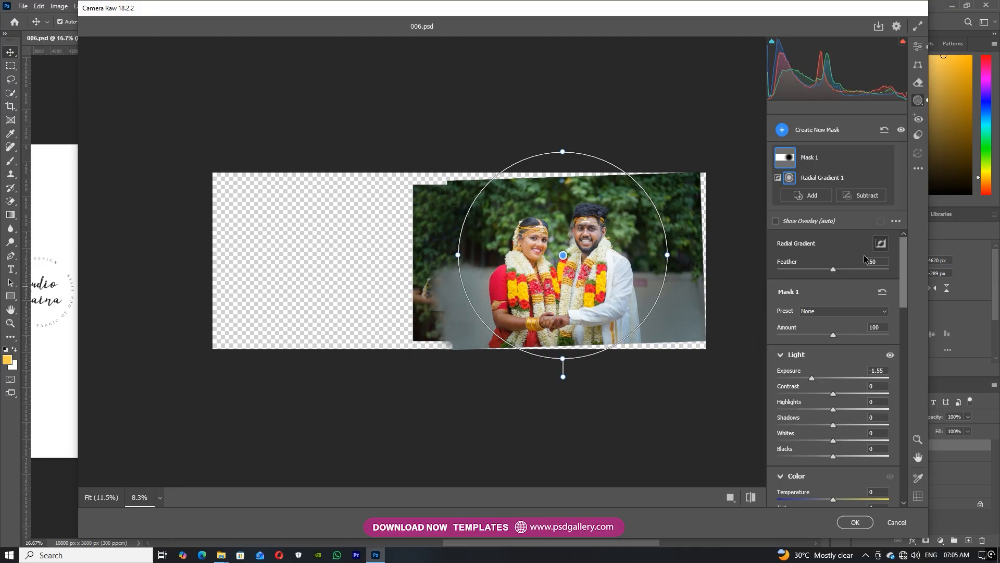
Shift the Greens hue to -34 in the Color Mixer and apply the Camera Raw edits to the photo.
{"action": "left_click", "coordinate": [921, 47]}
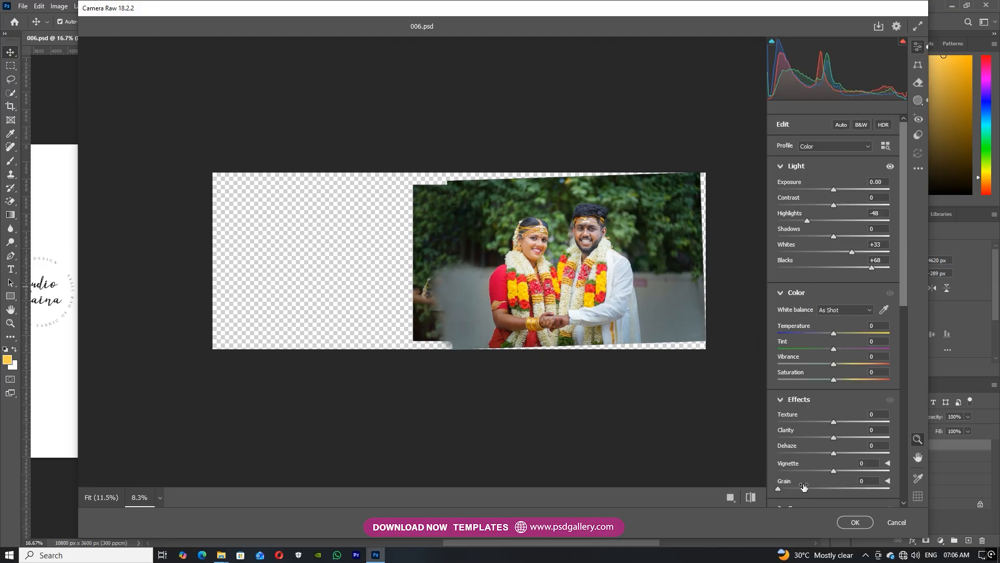
{"action": "scroll", "coordinate": [802, 483], "scroll_direction": "down", "scroll_amount": 5}
{"action": "mouse_move", "coordinate": [835, 343]}
{"action": "left_mouse_down"}
{"action": "mouse_move", "coordinate": [867, 342]}
{"action": "mouse_move", "coordinate": [823, 342]}
{"action": "mouse_move", "coordinate": [868, 342]}
{"action": "mouse_move", "coordinate": [817, 342]}
{"action": "left_mouse_up"}
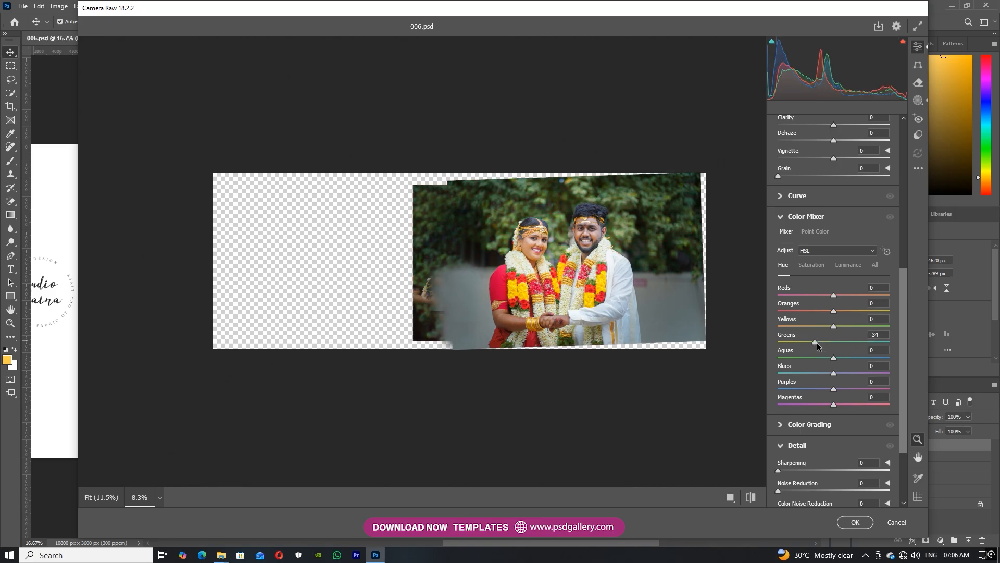
{"action": "left_click_drag", "start_coordinate": [586, 236], "coordinate": [633, 251]}
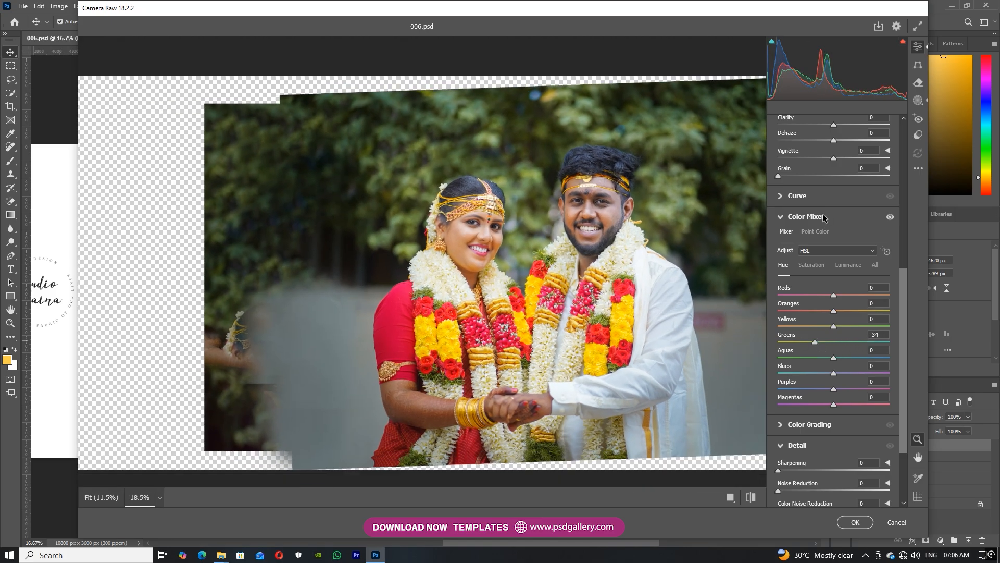
{"action": "left_click", "coordinate": [855, 522]}
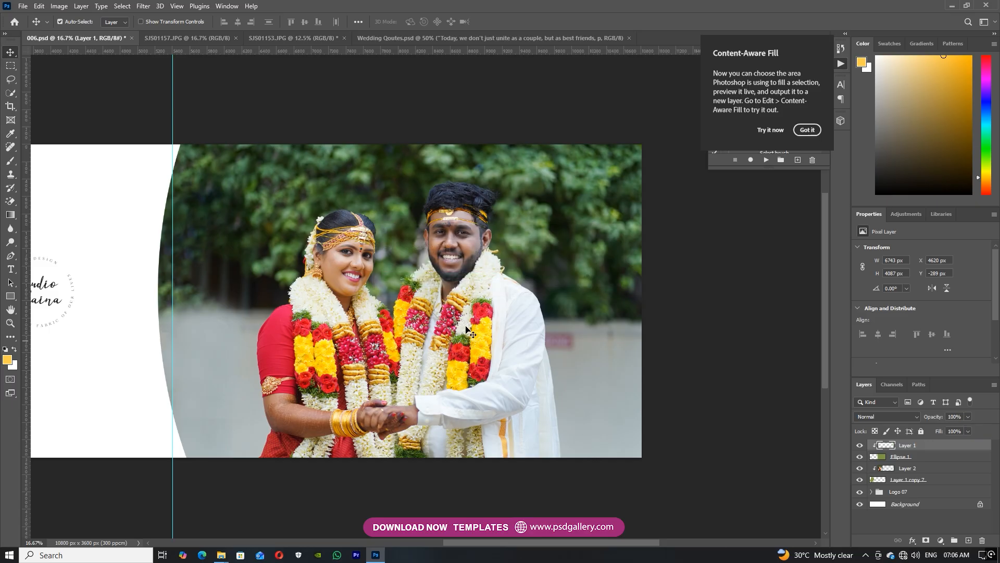
Dismiss the Content-Aware Fill tip and activate the Dodge tool.
{"action": "left_click", "coordinate": [806, 131]}
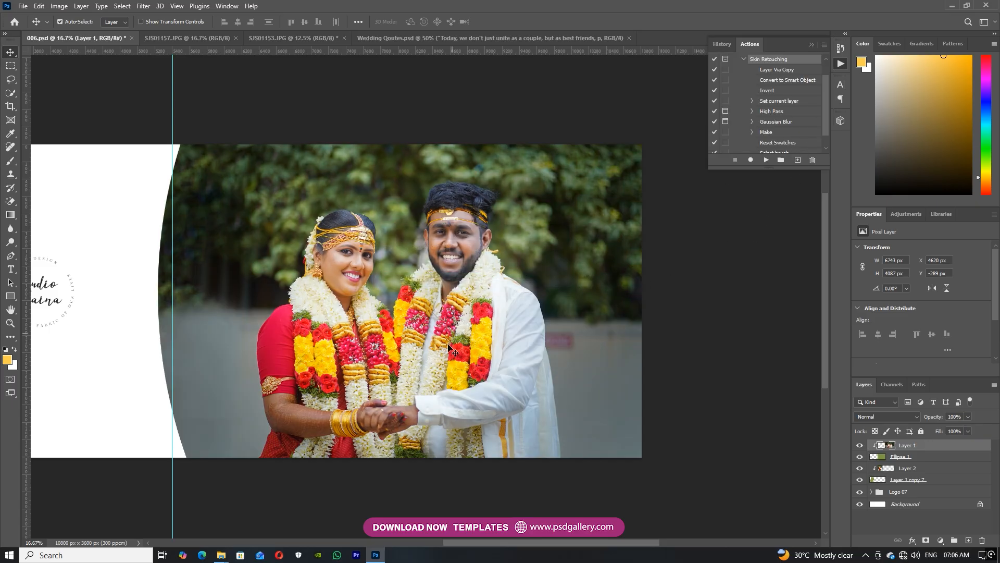
{"action": "scroll", "coordinate": [449, 348], "scroll_direction": "up", "scroll_amount": 1}
{"action": "scroll", "coordinate": [439, 350], "scroll_direction": "down", "scroll_amount": 1}
{"action": "left_click", "coordinate": [10, 246]}
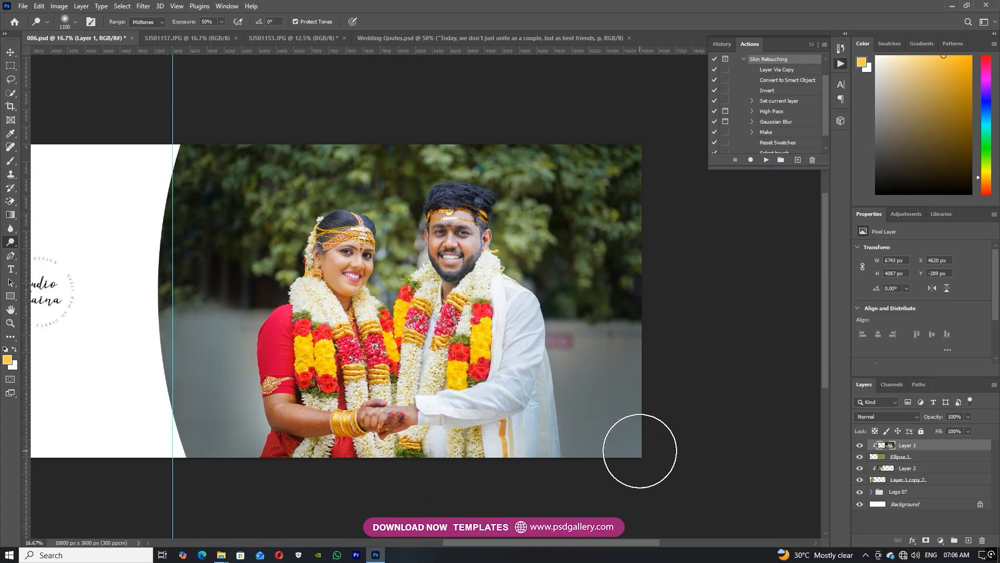
Remove the red sign from the wall beside the groom on the large couple photo with a 150 px Clone Stamp brush.
{"action": "key", "text": "v"}
{"action": "right_click", "coordinate": [597, 406]}
{"action": "left_click", "coordinate": [608, 408]}
{"action": "key", "text": "ctrl+plus"}
{"action": "key", "text": "j"}
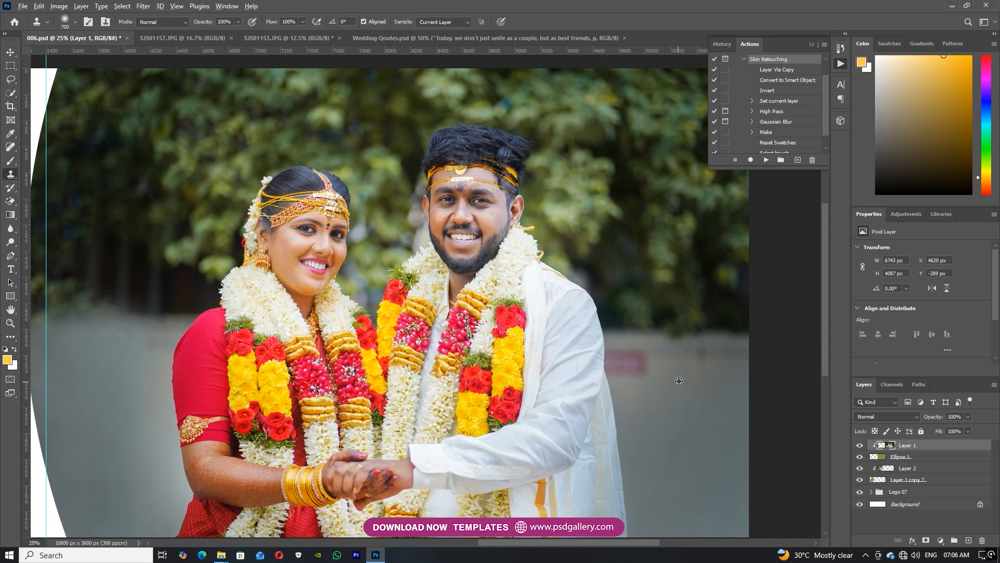
{"action": "key", "text": "bracketleft"}
{"action": "key", "text": "bracketleft"}
{"action": "key", "text": "bracketleft"}
{"action": "key", "text": "bracketleft"}
{"action": "key", "text": "bracketleft"}
{"action": "key", "text": "bracketleft"}
{"action": "key", "text": "bracketleft"}
{"action": "mouse_move", "coordinate": [612, 357]}
{"action": "left_mouse_down"}
{"action": "mouse_move", "coordinate": [627, 381]}
{"action": "mouse_move", "coordinate": [653, 366]}
{"action": "left_mouse_up"}
{"action": "key", "text": "ctrl+minus"}
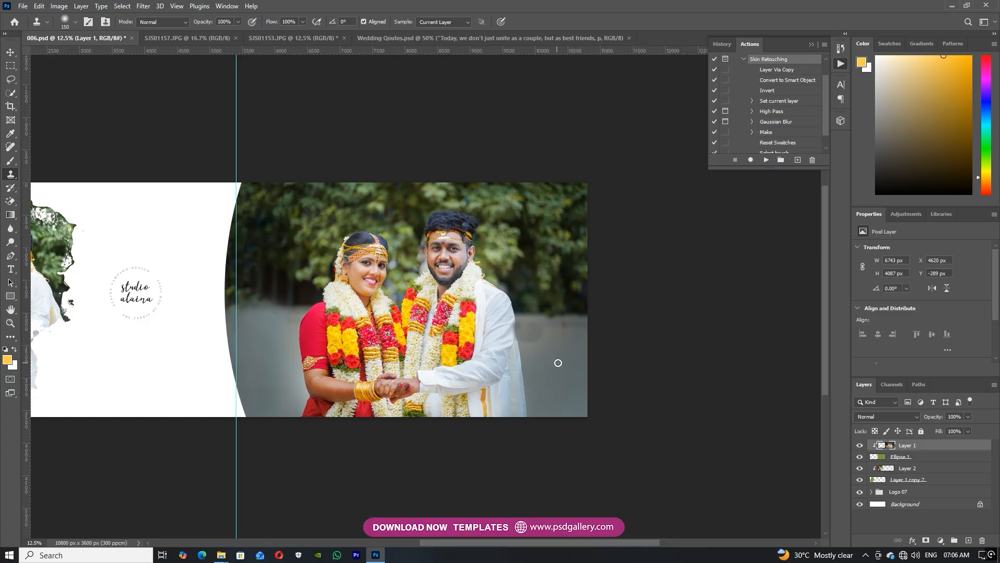
Review the whole spread, from the paint splash portrait across to the large couple photo.
{"action": "key", "text": "bracketright"}
{"action": "key", "text": "bracketright"}
{"action": "key", "text": "bracketright"}
{"action": "key", "text": "bracketright"}
{"action": "key", "text": "bracketright"}
{"action": "key", "text": "v"}
{"action": "scroll", "coordinate": [544, 366], "scroll_direction": "left", "scroll_amount": 5}
{"action": "scroll", "coordinate": [418, 341], "scroll_direction": "left", "scroll_amount": 3}
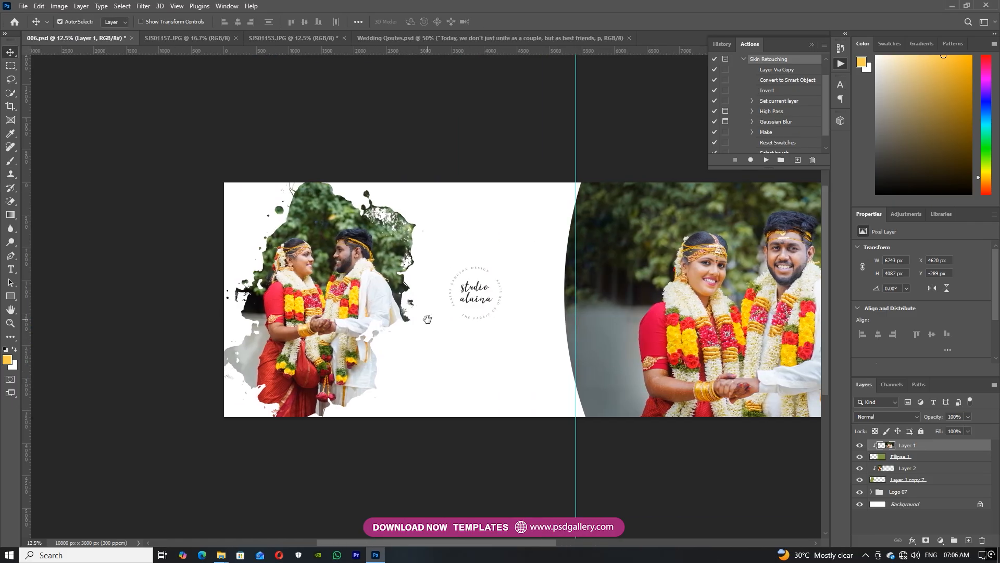
{"action": "scroll", "coordinate": [441, 333], "scroll_direction": "up", "scroll_amount": 1}
{"action": "scroll", "coordinate": [573, 339], "scroll_direction": "right", "scroll_amount": 5}
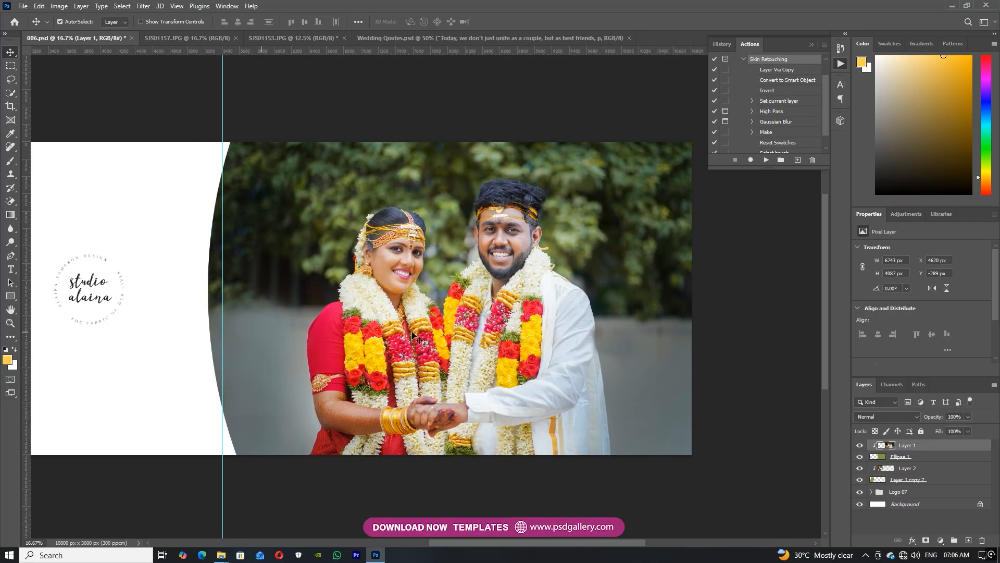
Run the Skin Retouching action on the large couple photo with a High Pass radius of 17.0 and a Gaussian Blur radius of 2.8 pixels.
{"action": "scroll", "coordinate": [530, 288], "scroll_direction": "up", "scroll_amount": 1}
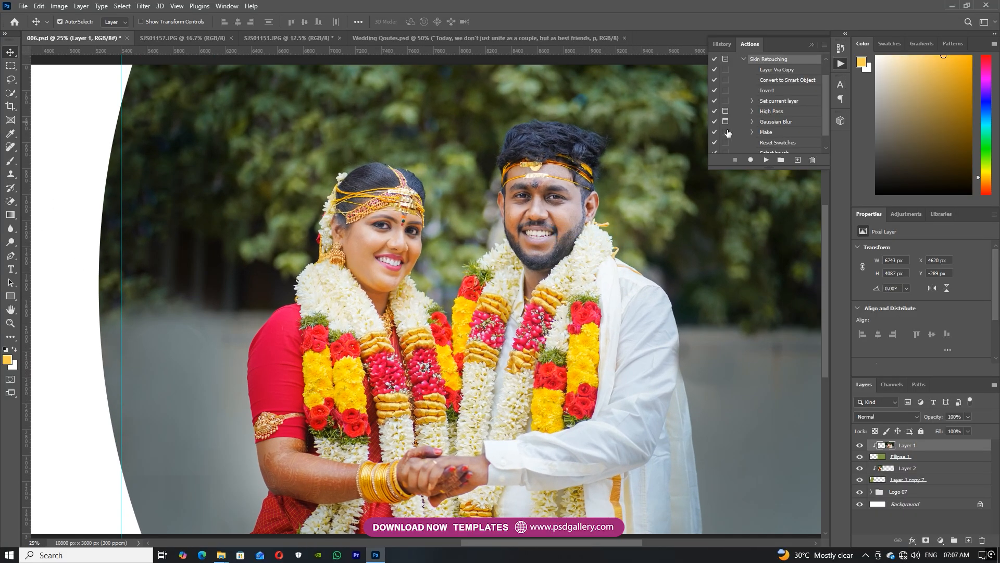
{"action": "left_click", "coordinate": [743, 60]}
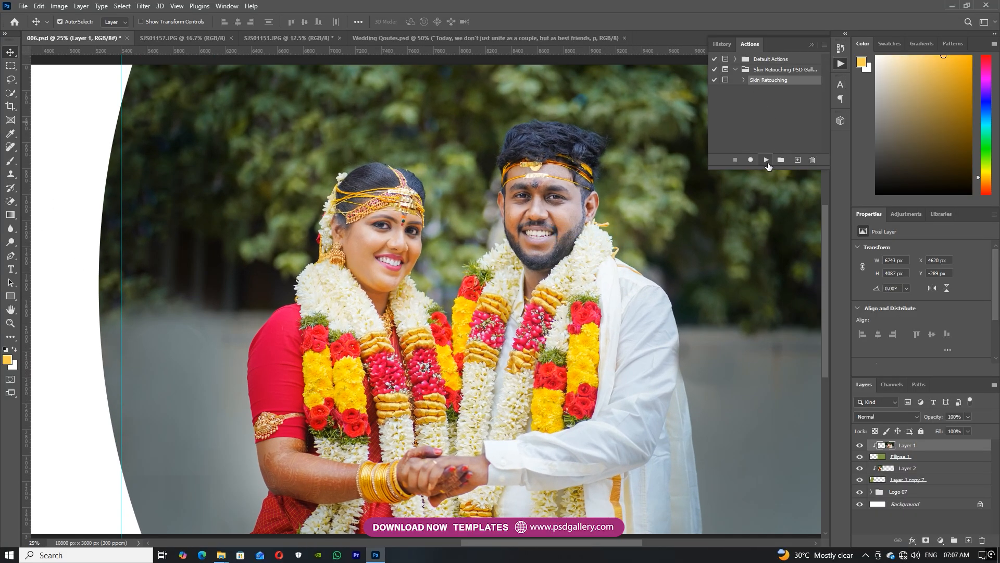
{"action": "left_click", "coordinate": [766, 160]}
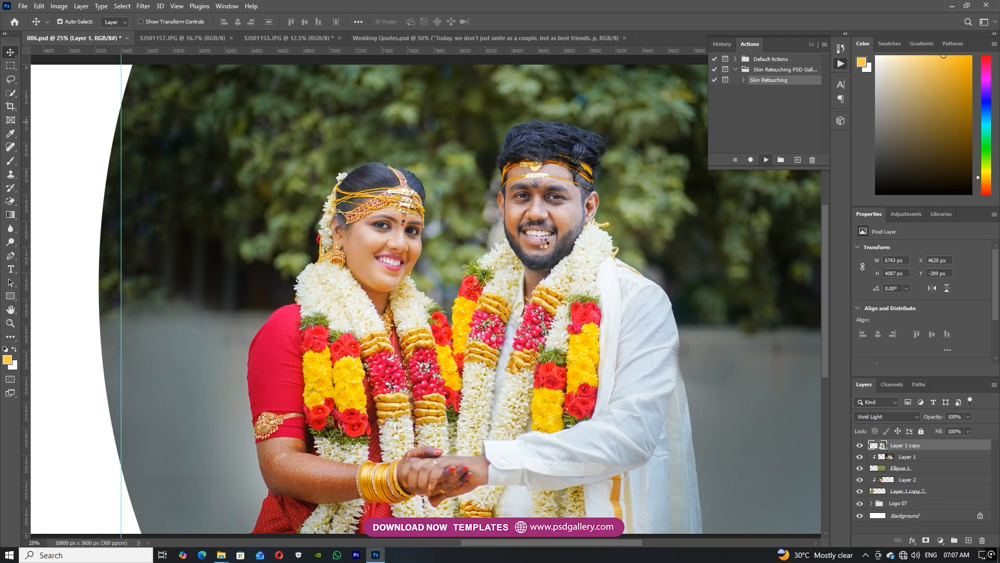
{"action": "left_click_drag", "start_coordinate": [502, 112], "coordinate": [791, 158]}
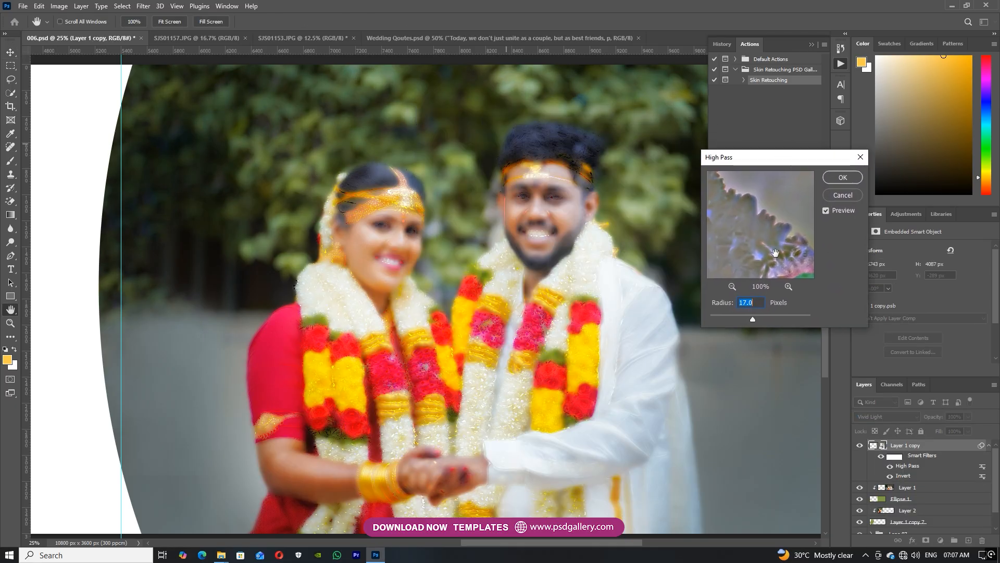
{"action": "left_click", "coordinate": [843, 177]}
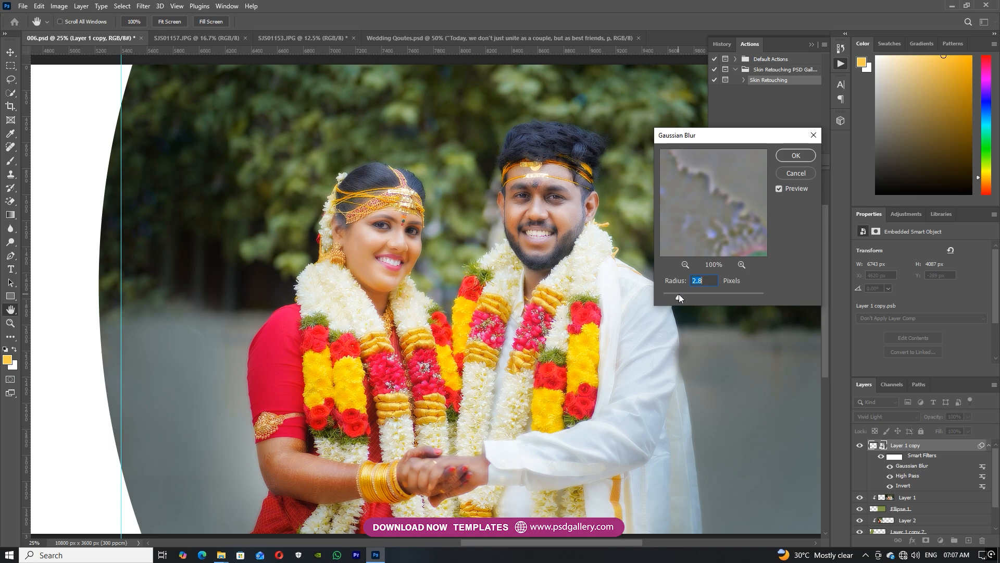
{"action": "left_click", "coordinate": [810, 152]}
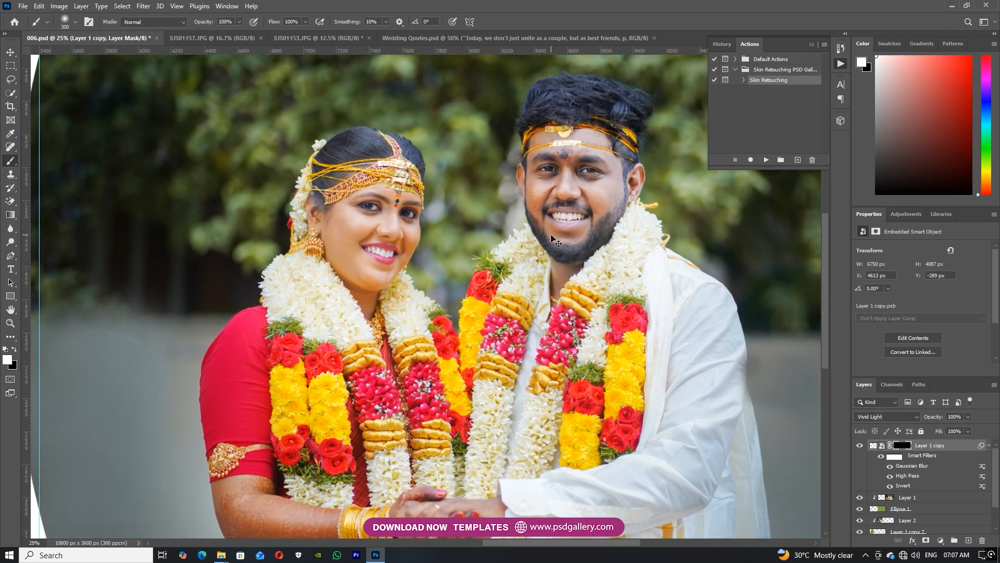
Smooth the groom's facial skin by painting white on the retouching layer's mask with a brush of about 80 px.
{"action": "key", "text": "ctrl+plus"}
{"action": "left_click_drag", "start_coordinate": [607, 189], "coordinate": [422, 329]}
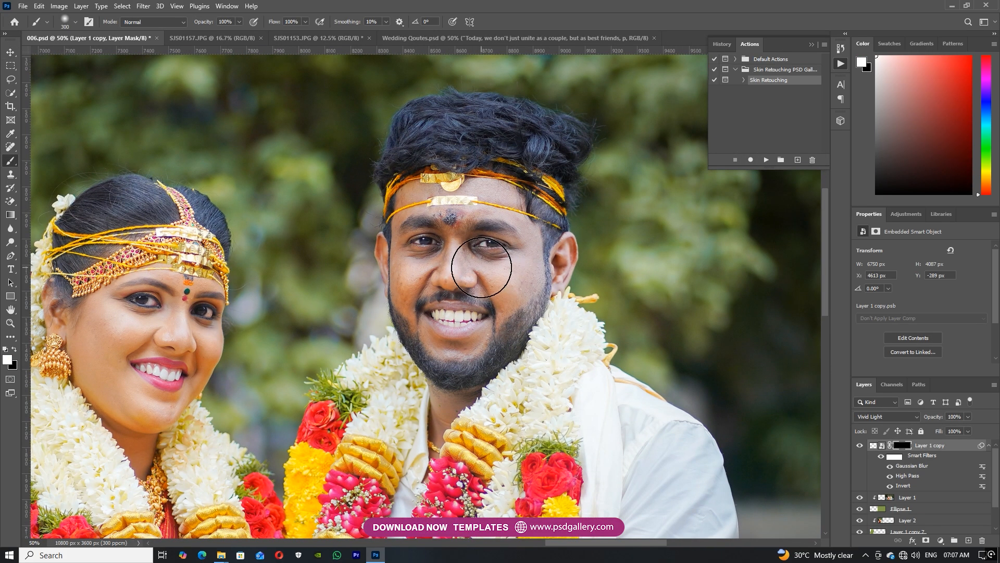
{"action": "key", "text": "ctrl+plus"}
{"action": "key", "text": "bracketleft"}
{"action": "key", "text": "bracketleft"}
{"action": "key", "text": "bracketleft"}
{"action": "key", "text": "bracketleft"}
{"action": "key", "text": "bracketleft"}
{"action": "key", "text": "bracketleft"}
{"action": "key", "text": "bracketleft"}
{"action": "key", "text": "bracketleft"}
{"action": "key", "text": "bracketleft"}
{"action": "key", "text": "bracketleft"}
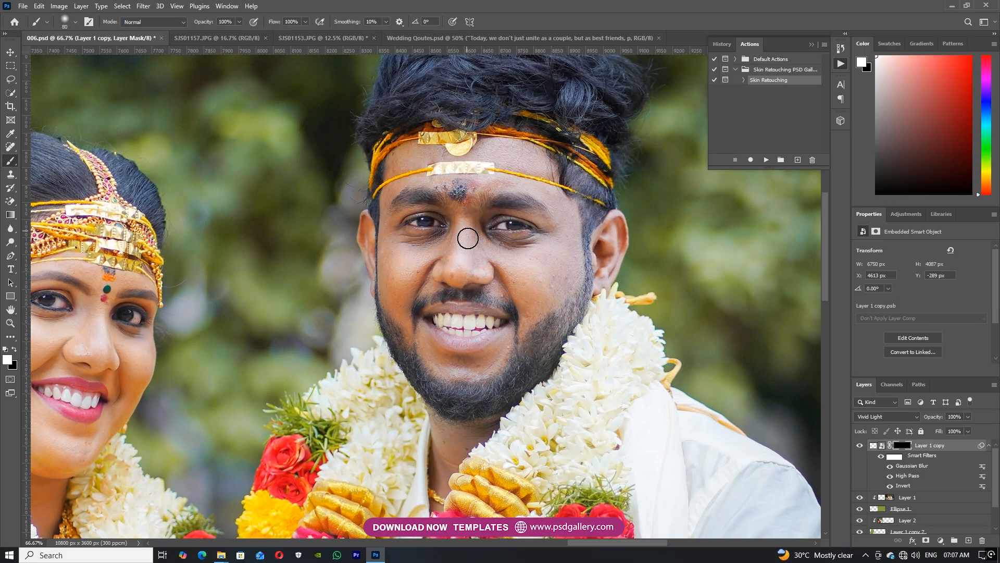
{"action": "key", "text": "bracketright"}
{"action": "key", "text": "bracketright"}
{"action": "key", "text": "bracketleft"}
{"action": "key", "text": "bracketleft"}
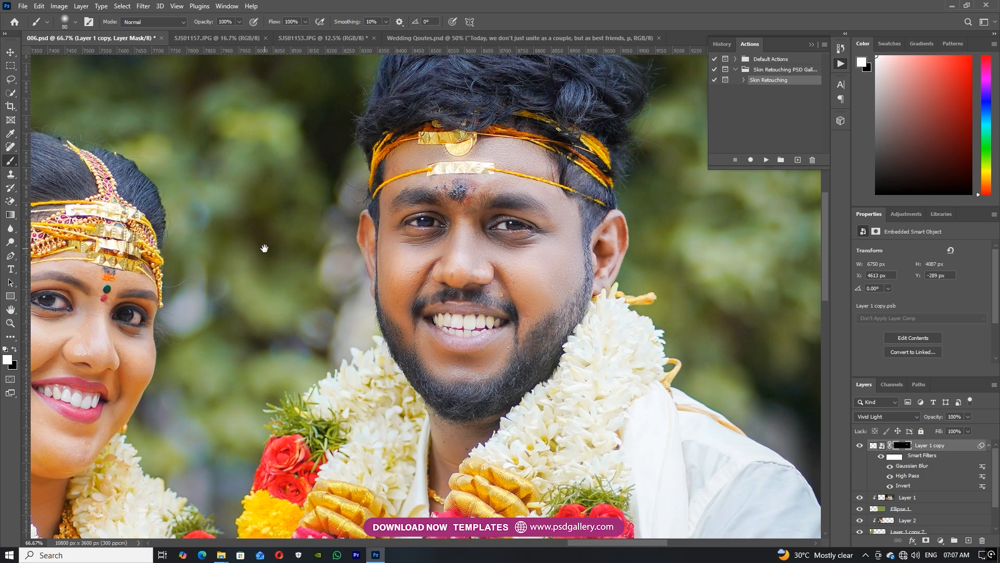
Smooth the bride's facial skin by painting white on the retouching layer's mask with the 80 px brush.
{"action": "left_click_drag", "start_coordinate": [264, 248], "coordinate": [301, 314]}
{"action": "left_click_drag", "start_coordinate": [464, 364], "coordinate": [538, 230]}
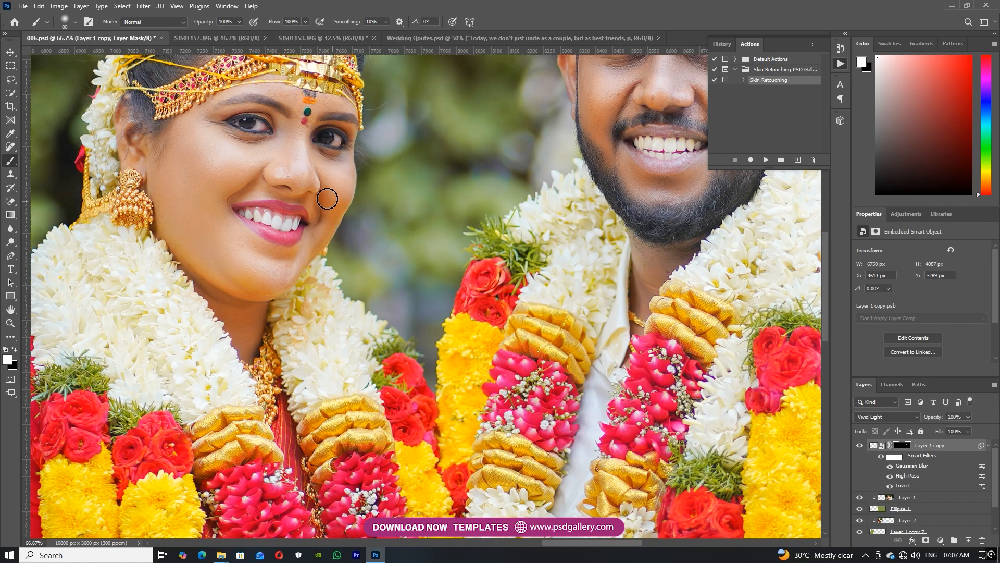
{"action": "scroll", "coordinate": [292, 151], "scroll_direction": "up", "scroll_amount": 2}
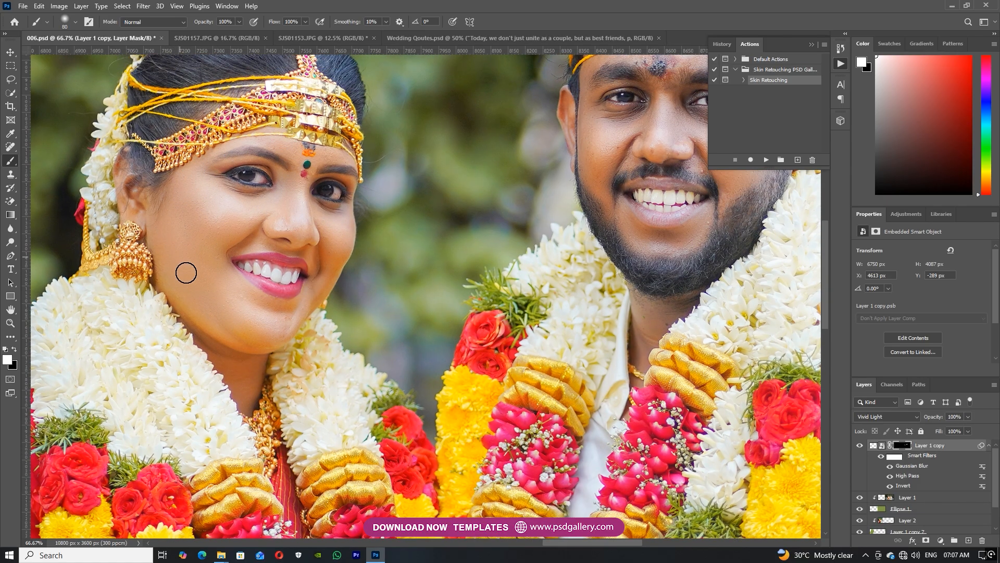
{"action": "scroll", "coordinate": [253, 359], "scroll_direction": "down", "scroll_amount": 1}
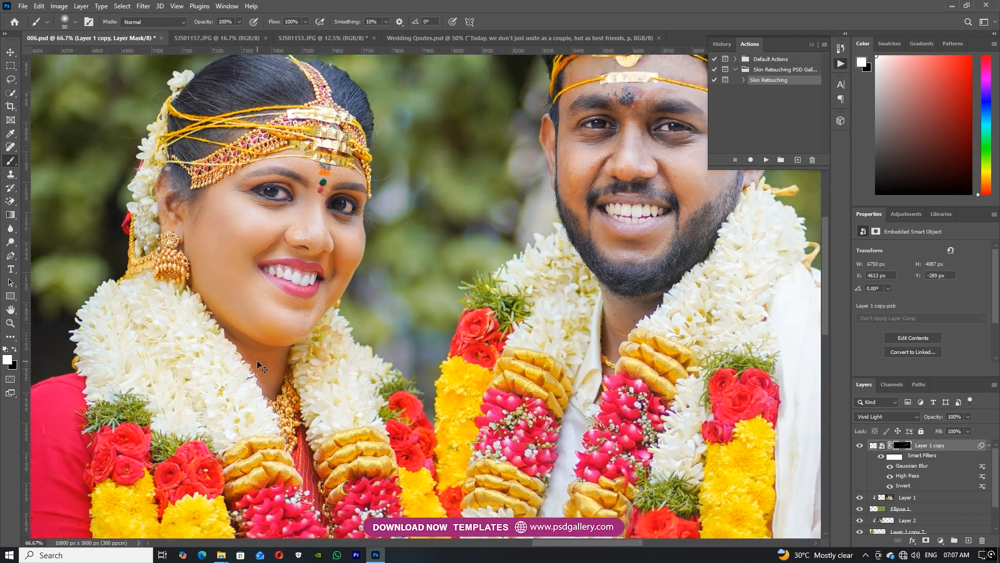
Smooth the skin of the bride's arm by painting on the retouching mask with a larger brush of 125 to 150 px.
{"action": "scroll", "coordinate": [297, 239], "scroll_direction": "down", "scroll_amount": 3}
{"action": "key", "text": "ctrl+minus"}
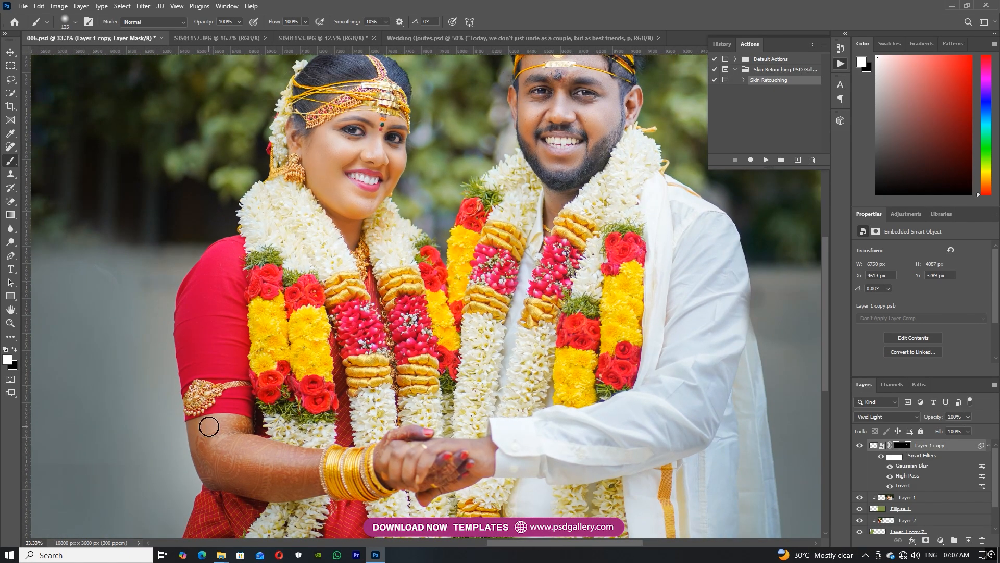
{"action": "key", "text": "bracketright"}
{"action": "left_click_drag", "start_coordinate": [495, 359], "coordinate": [451, 442]}
Check the retouched couple photo within the spread and select its Layer 1 beneath the skin retouching layer.
{"action": "key", "text": "ctrl+minus"}
{"action": "key", "text": "ctrl+minus"}
{"action": "key", "text": "ctrl+minus"}
{"action": "left_click_drag", "start_coordinate": [53, 347], "coordinate": [518, 371]}
{"action": "left_click_drag", "start_coordinate": [674, 392], "coordinate": [410, 364]}
{"action": "left_click_drag", "start_coordinate": [651, 359], "coordinate": [487, 385]}
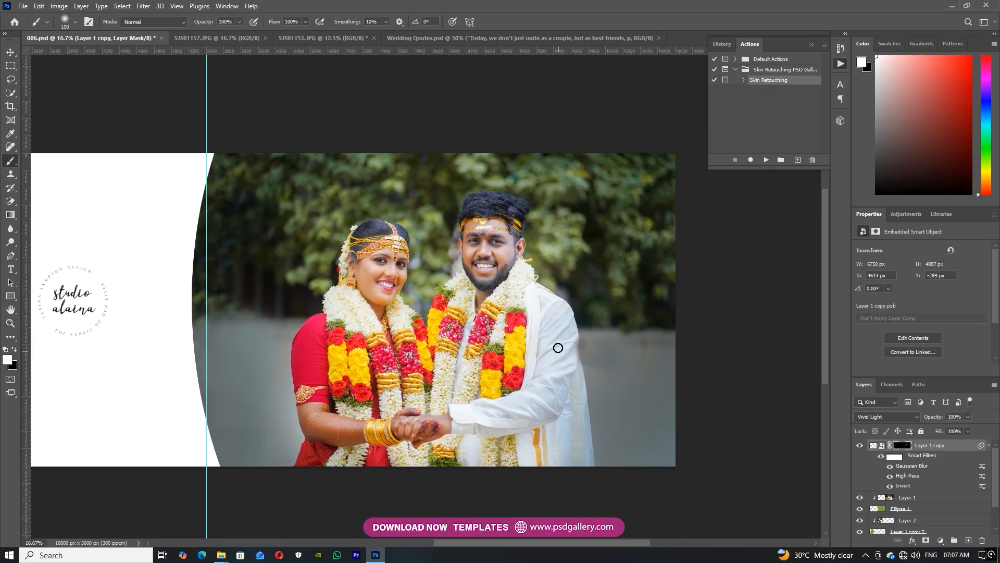
{"action": "key", "text": "v"}
{"action": "right_click", "coordinate": [534, 309]}
{"action": "left_click", "coordinate": [550, 314]}
{"action": "key", "text": "ctrl+plus"}
{"action": "key", "text": "ctrl+plus"}
{"action": "key", "text": "ctrl+minus"}
{"action": "key", "text": "ctrl+minus"}
{"action": "key", "text": "ctrl+minus"}
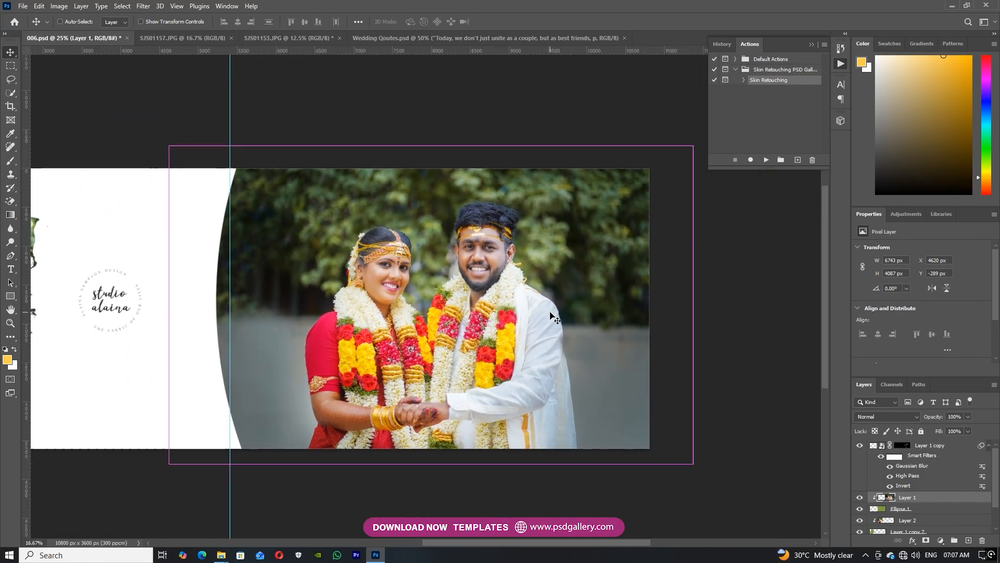
Select Layer 2, the couple photo clipped into the paint splash.
{"action": "key", "text": "ctrl+minus"}
{"action": "right_click", "coordinate": [306, 318]}
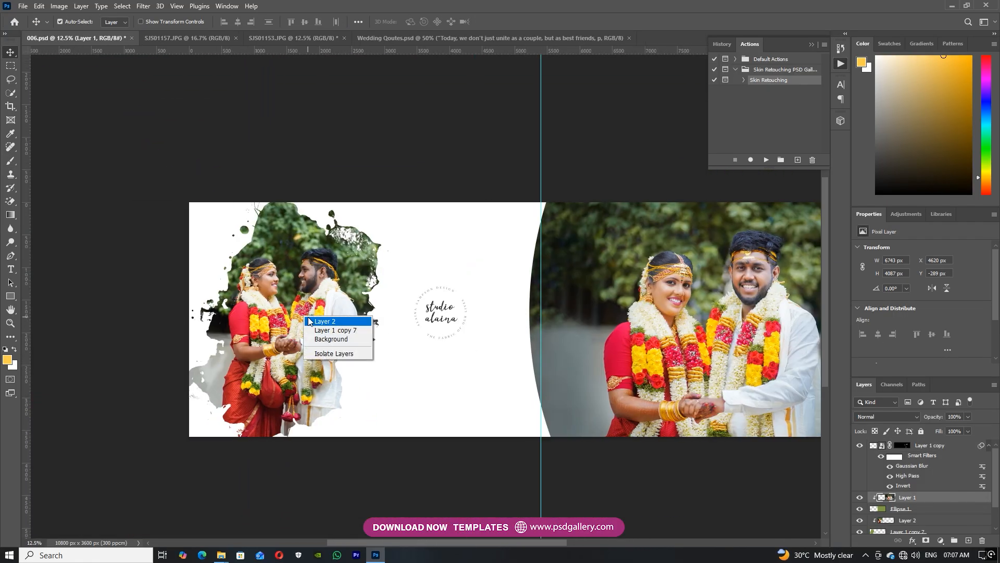
{"action": "left_click", "coordinate": [314, 324]}
{"action": "key", "text": "ctrl+plus"}
{"action": "right_click", "coordinate": [232, 324]}
{"action": "left_click", "coordinate": [243, 328]}
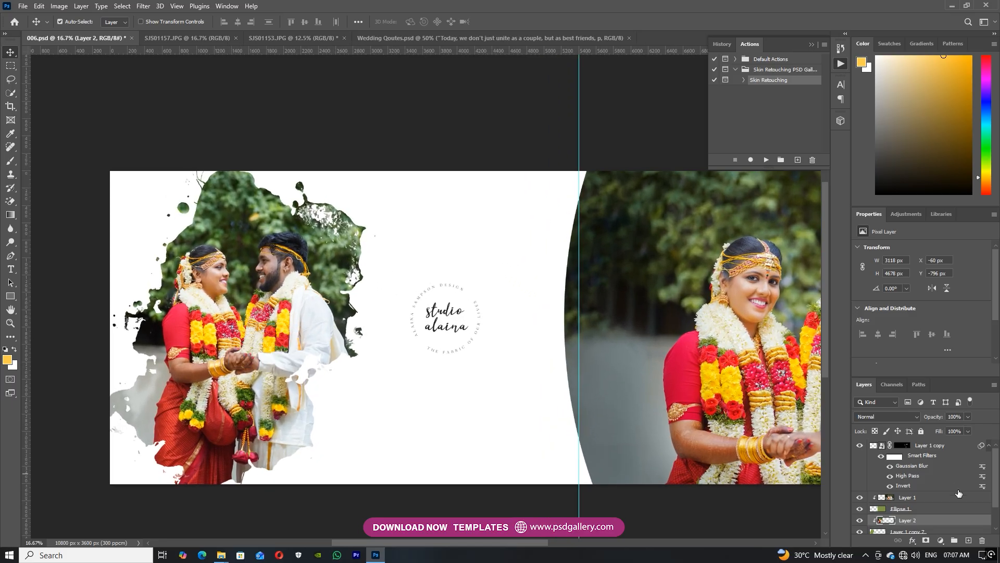
{"action": "scroll", "coordinate": [321, 425], "scroll_direction": "left", "scroll_amount": 3}
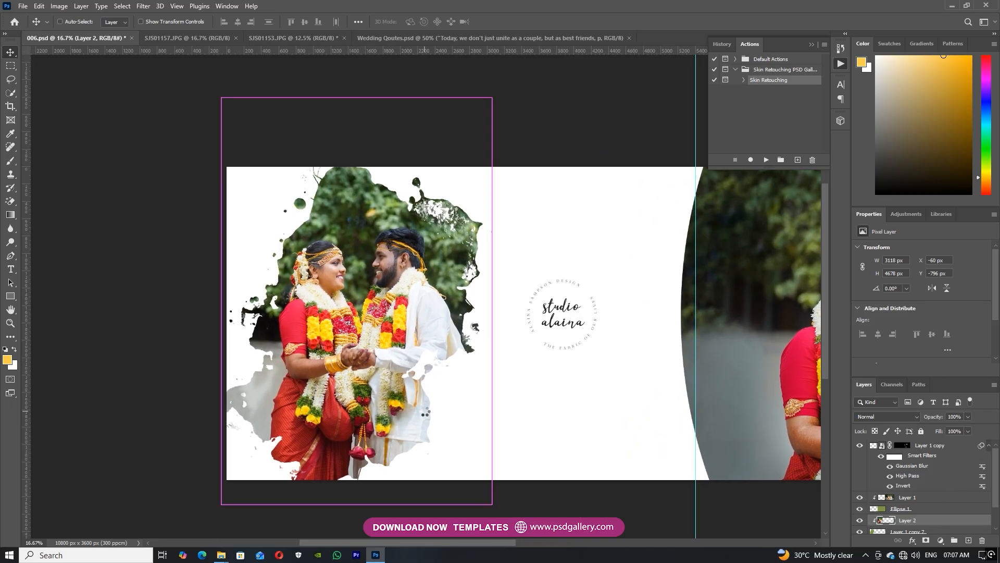
Tone the splash photo in Camera Raw with Highlights -100, Whites +49, Blacks +38 and Texture -34.
{"action": "key", "text": "ctrl+shift+a"}
{"action": "left_click_drag", "start_coordinate": [122, 258], "coordinate": [163, 255]}
{"action": "left_click_drag", "start_coordinate": [445, 326], "coordinate": [423, 329]}
{"action": "left_click_drag", "start_coordinate": [583, 269], "coordinate": [553, 273]}
{"action": "left_click_drag", "start_coordinate": [571, 236], "coordinate": [616, 226]}
{"action": "left_click_drag", "start_coordinate": [806, 422], "coordinate": [813, 418]}
{"action": "left_click_drag", "start_coordinate": [833, 221], "coordinate": [764, 220]}
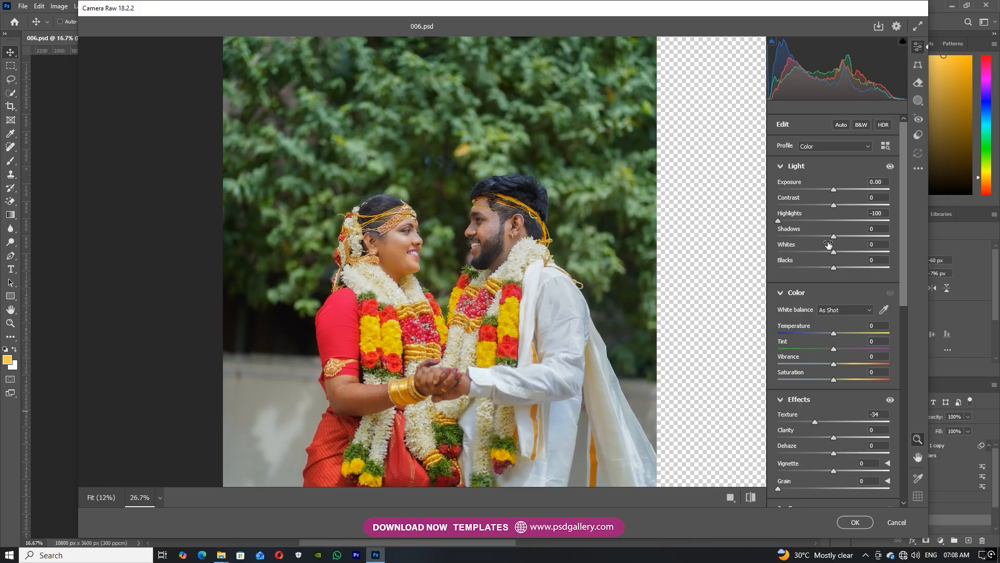
{"action": "left_click_drag", "start_coordinate": [829, 243], "coordinate": [854, 262]}
{"action": "left_click_drag", "start_coordinate": [476, 314], "coordinate": [438, 315]}
Add an inverted radial gradient mask centred on the couple's joined hands.
{"action": "left_click", "coordinate": [919, 101]}
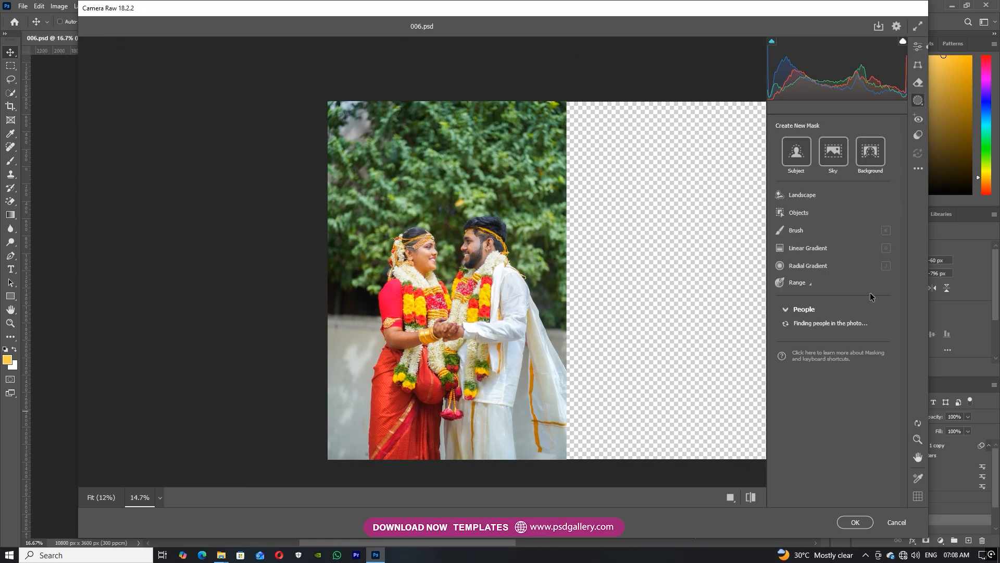
{"action": "left_click", "coordinate": [808, 266]}
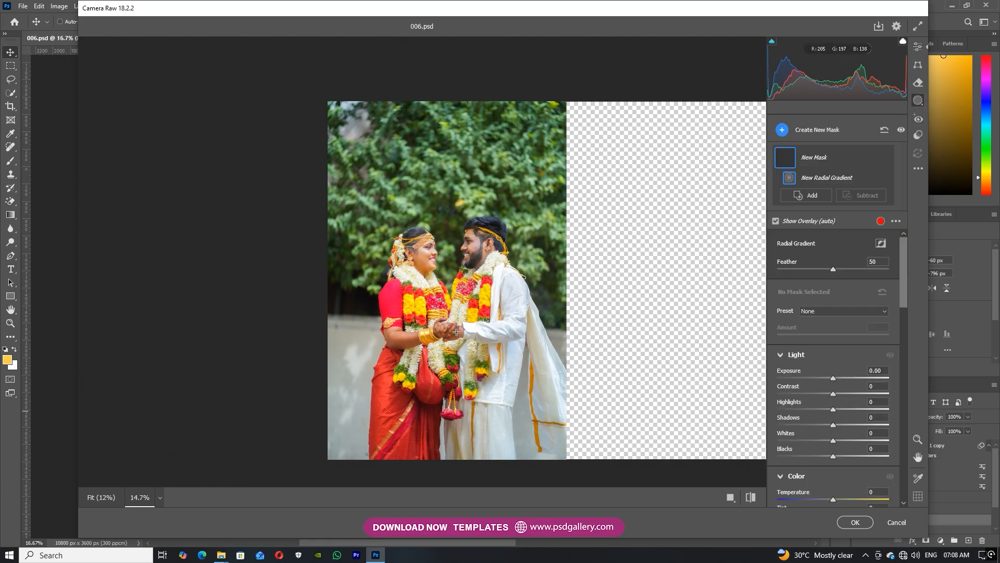
{"action": "left_click_drag", "start_coordinate": [454, 329], "coordinate": [470, 360]}
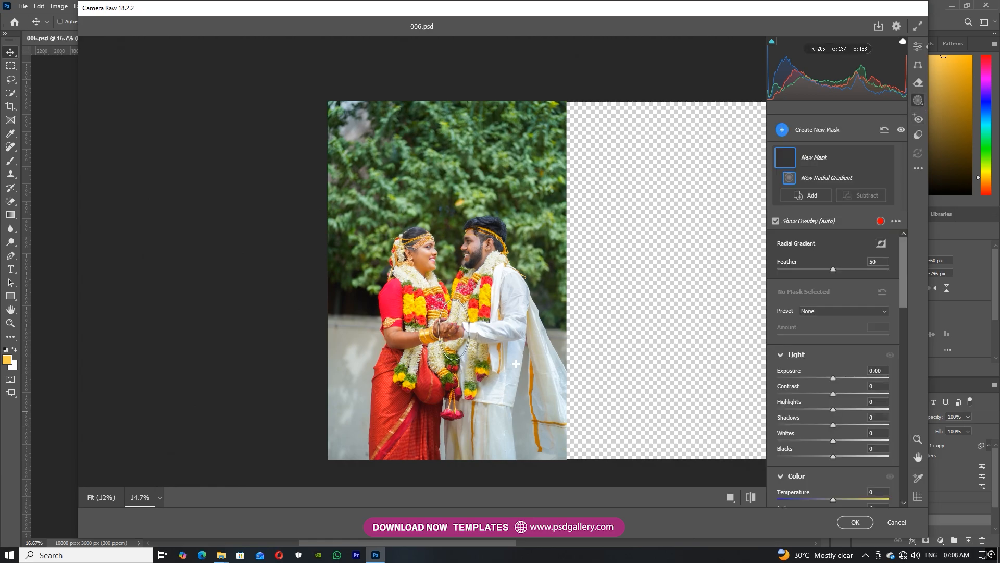
{"action": "left_click", "coordinate": [879, 244]}
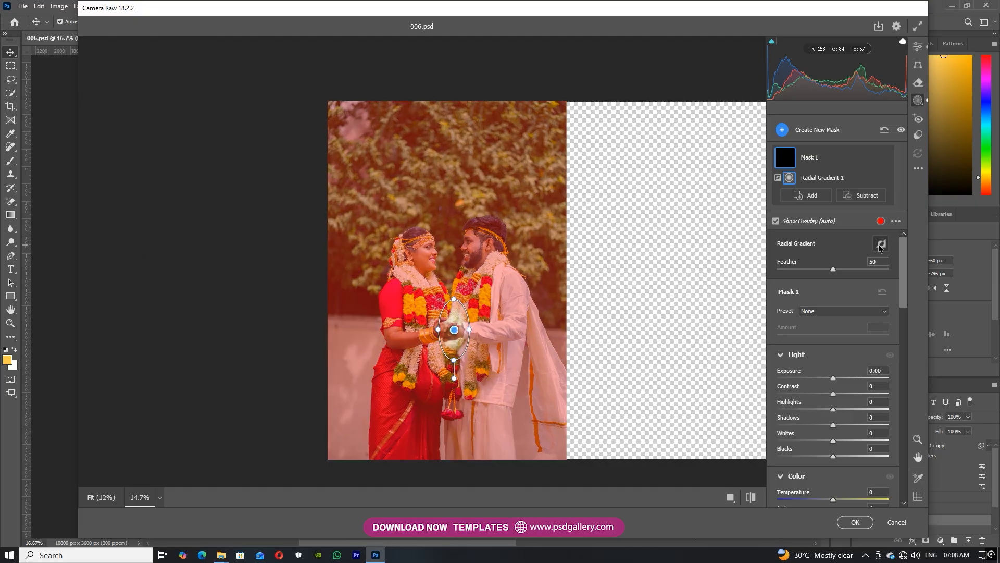
Enlarge the radial mask around the couple's faces and torsos, and set the mask's Exposure to -1.25 to darken the surroundings.
{"action": "left_click_drag", "start_coordinate": [470, 329], "coordinate": [505, 329]}
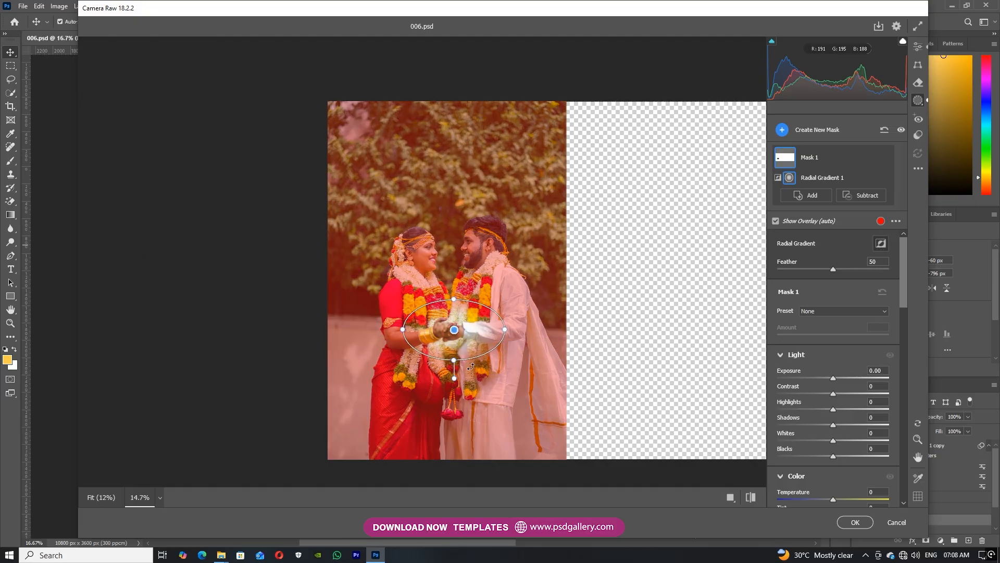
{"action": "left_click_drag", "start_coordinate": [454, 360], "coordinate": [454, 401]}
{"action": "left_click_drag", "start_coordinate": [505, 329], "coordinate": [532, 330]}
{"action": "left_click_drag", "start_coordinate": [456, 402], "coordinate": [455, 468]}
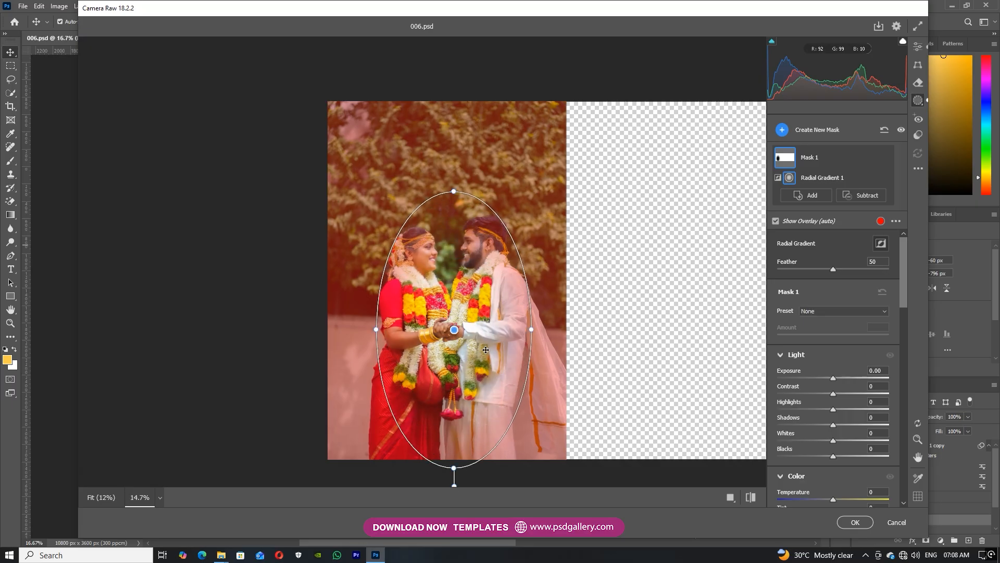
{"action": "left_click_drag", "start_coordinate": [454, 330], "coordinate": [453, 284]}
{"action": "left_click_drag", "start_coordinate": [531, 288], "coordinate": [556, 287]}
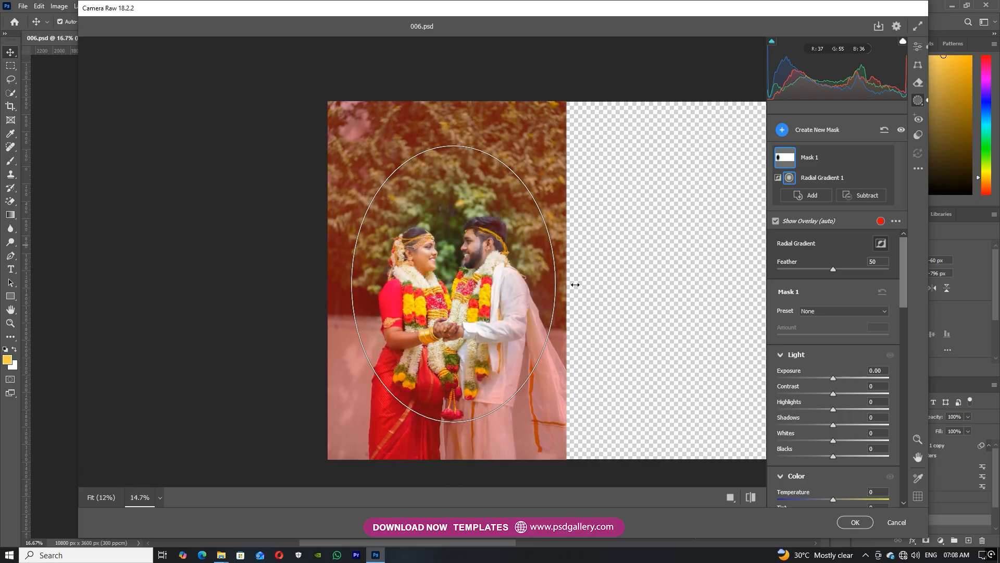
{"action": "left_click_drag", "start_coordinate": [833, 378], "coordinate": [825, 382]}
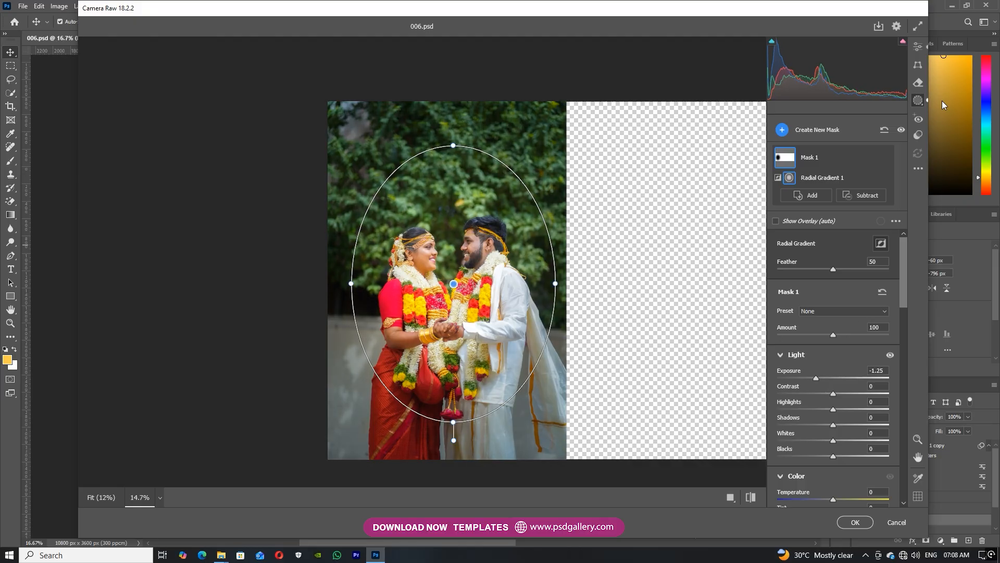
Raise the overall Exposure of the splash photo to +0.30.
{"action": "left_click", "coordinate": [919, 46]}
{"action": "left_click_drag", "start_coordinate": [834, 189], "coordinate": [836, 189]}
{"action": "left_click_drag", "start_coordinate": [460, 273], "coordinate": [496, 271]}
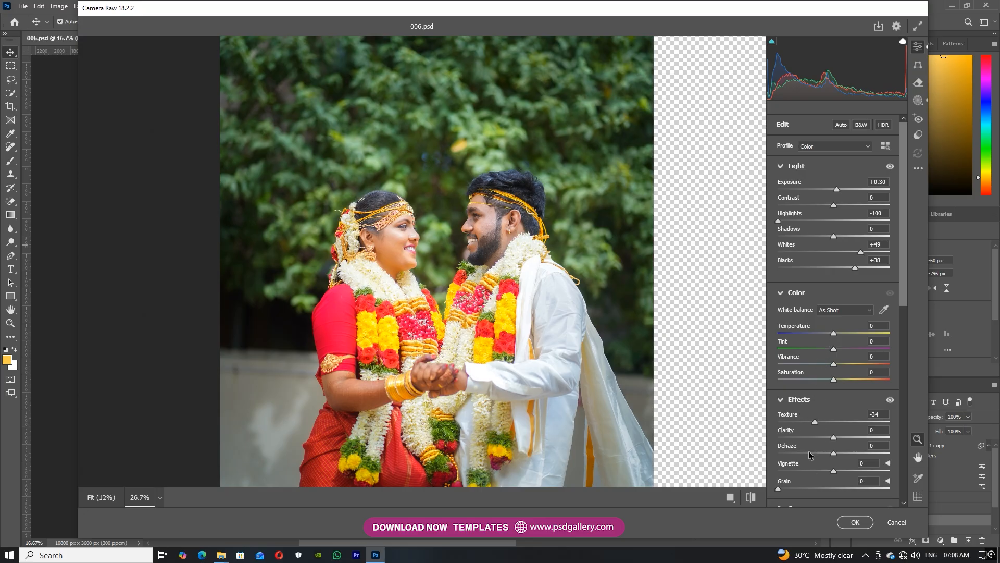
Set the Greens hue to -14, Sharpening to 48 and Noise Reduction to 64, and apply the Camera Raw edits.
{"action": "scroll", "coordinate": [809, 454], "scroll_direction": "down", "scroll_amount": 4}
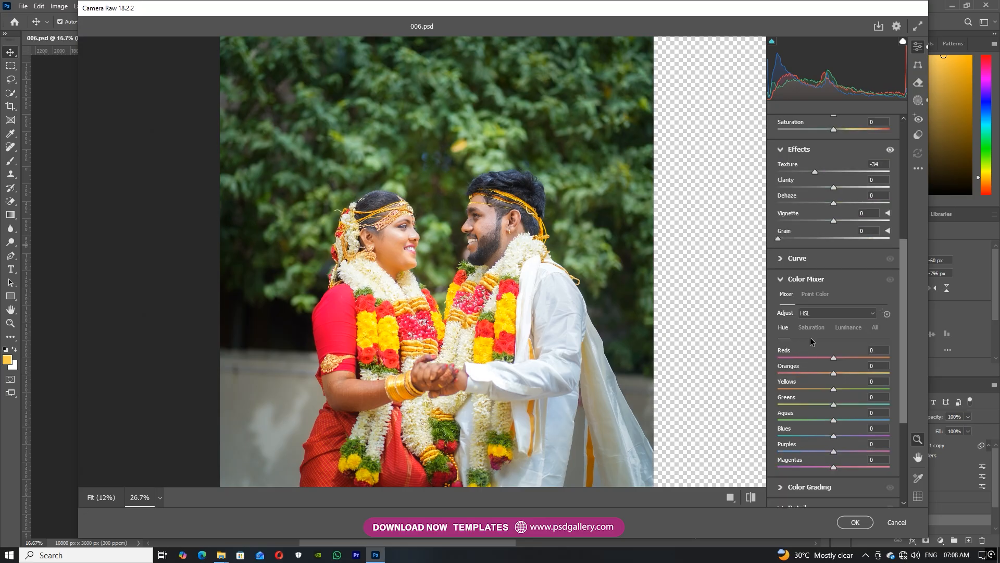
{"action": "mouse_move", "coordinate": [834, 405]}
{"action": "left_mouse_down"}
{"action": "mouse_move", "coordinate": [851, 401]}
{"action": "mouse_move", "coordinate": [818, 401]}
{"action": "mouse_move", "coordinate": [839, 402]}
{"action": "mouse_move", "coordinate": [826, 404]}
{"action": "left_mouse_up"}
{"action": "scroll", "coordinate": [823, 293], "scroll_direction": "down", "scroll_amount": 2}
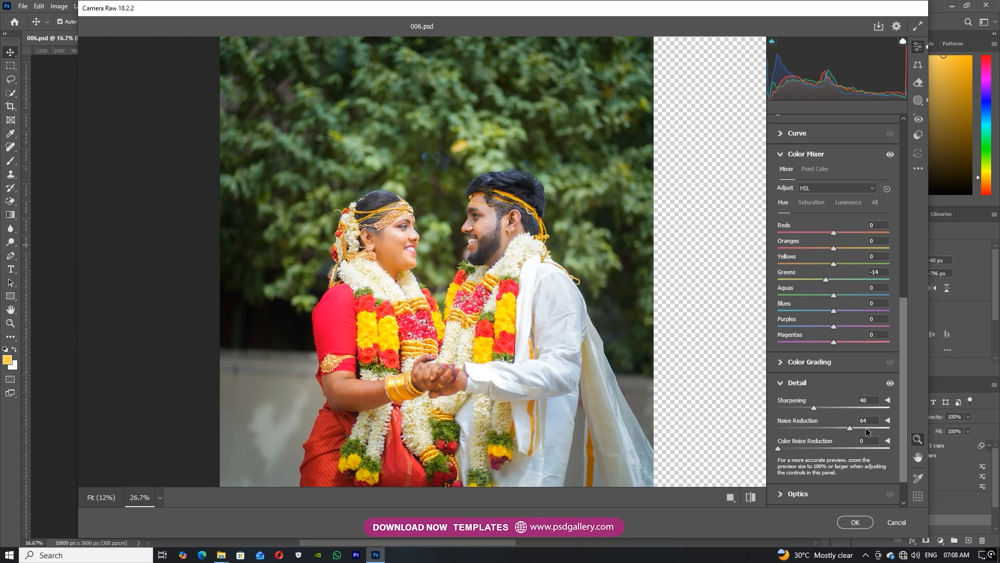
{"action": "left_click", "coordinate": [855, 523]}
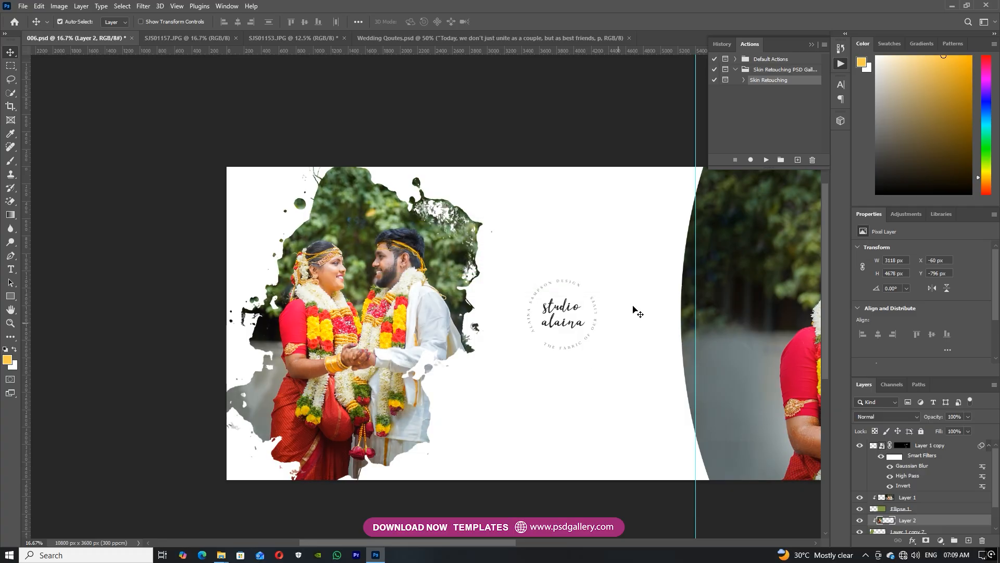
Fine-tune the tones of the splash photo on Layer 2 with a slight Levels adjustment.
{"action": "key", "text": "ctrl+minus"}
{"action": "key", "text": "ctrl+minus"}
{"action": "left_click_drag", "start_coordinate": [545, 334], "coordinate": [405, 322]}
{"action": "key", "text": "ctrl+plus"}
{"action": "key", "text": "ctrl+plus"}
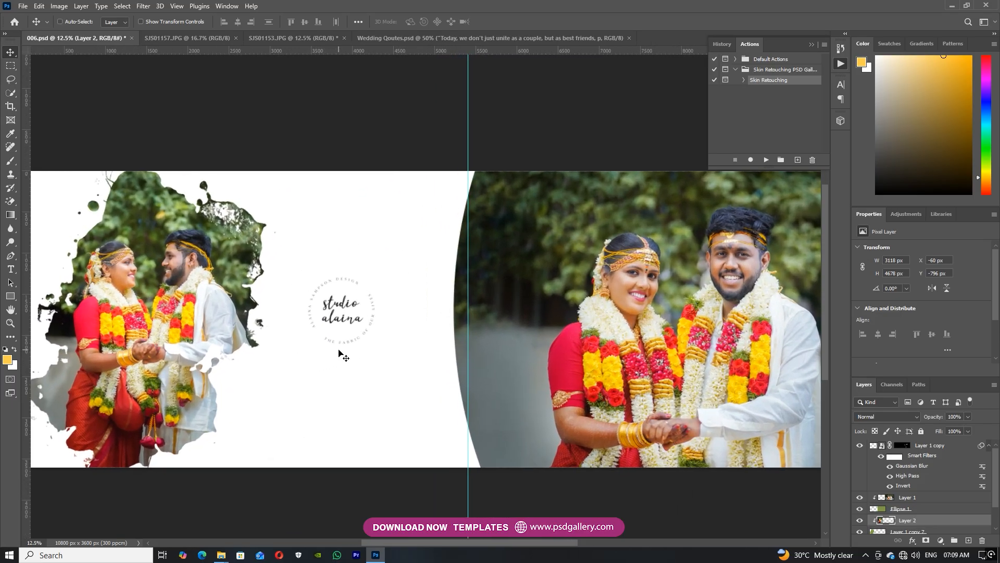
{"action": "left_click_drag", "start_coordinate": [324, 345], "coordinate": [415, 331]}
{"action": "right_click", "coordinate": [242, 278]}
{"action": "left_click", "coordinate": [262, 284]}
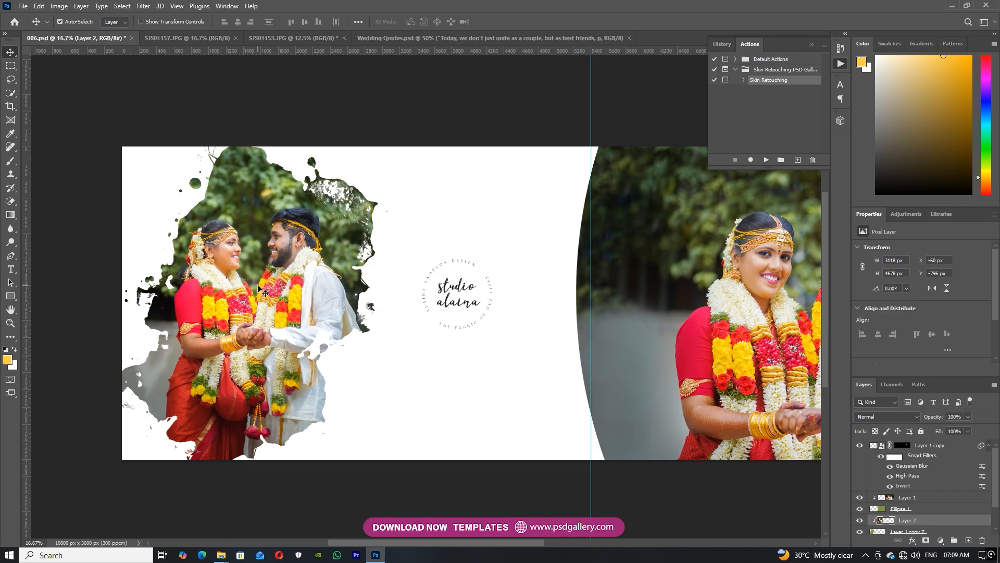
{"action": "key", "text": "ctrl+l"}
{"action": "left_click_drag", "start_coordinate": [839, 265], "coordinate": [838, 265]}
{"action": "left_click", "coordinate": [896, 168]}
Copy the "In you, I have found not just a partner" quote from Wedding Qoutes.psd into the spread, just above the Background layer.
{"action": "right_click", "coordinate": [453, 351]}
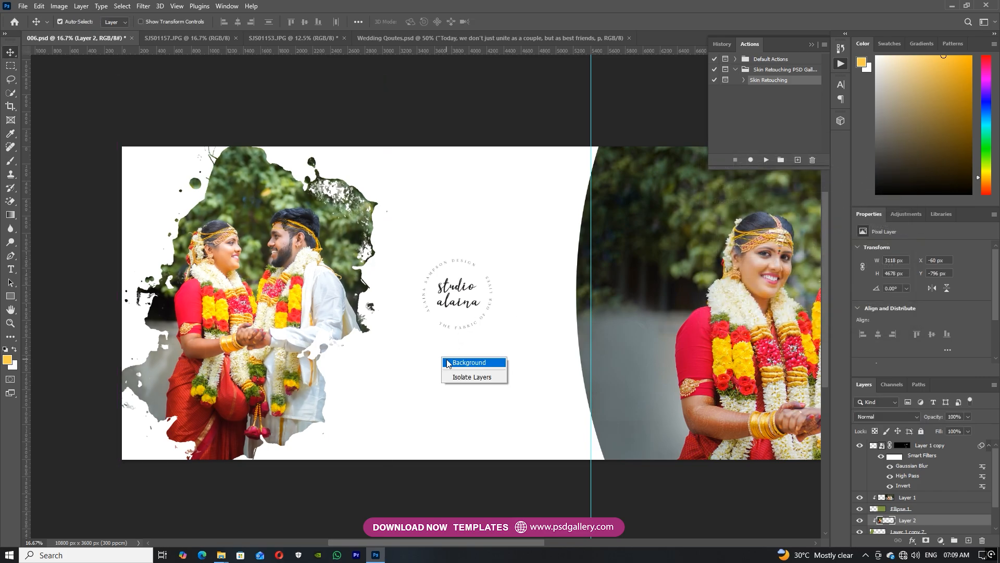
{"action": "left_click", "coordinate": [458, 360]}
{"action": "left_click", "coordinate": [404, 41]}
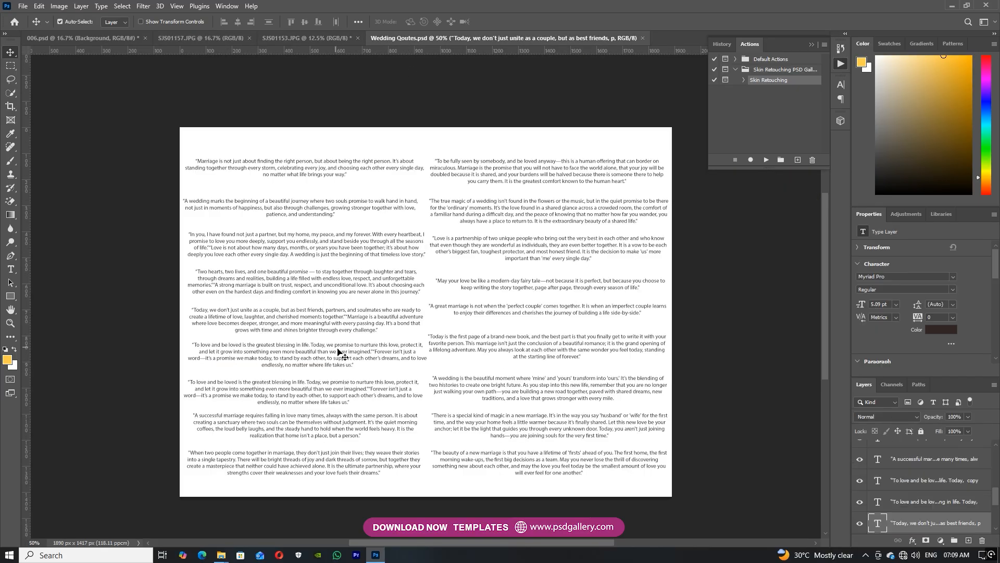
{"action": "right_click", "coordinate": [286, 244]}
{"action": "left_click", "coordinate": [302, 250]}
{"action": "left_click_drag", "start_coordinate": [302, 250], "coordinate": [142, 76]}
{"action": "left_click_drag", "start_coordinate": [397, 384], "coordinate": [380, 349]}
Scale the quote to a type size of about 3.43 pt and position it directly beneath the circular logo.
{"action": "key", "text": "ctrl+t"}
{"action": "left_click_drag", "start_coordinate": [404, 342], "coordinate": [435, 336]}
{"action": "key", "text": "Return"}
{"action": "left_click_drag", "start_coordinate": [367, 341], "coordinate": [383, 345]}
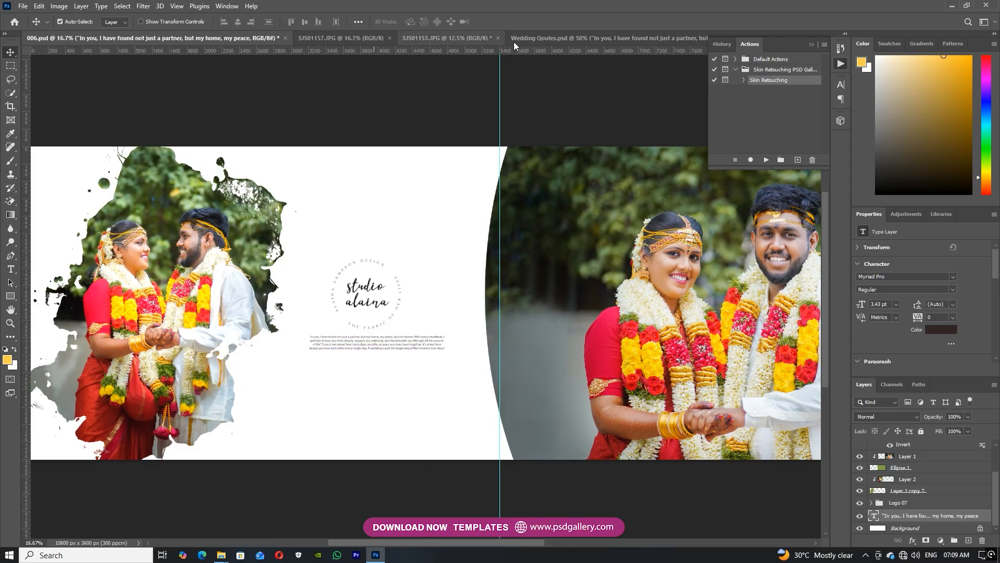
Bring in the "A wedding is the beautiful moment" quote from Wedding Qoutes.psd, scale it to about 3.75 pt and place it below the first quote.
{"action": "left_click", "coordinate": [547, 36]}
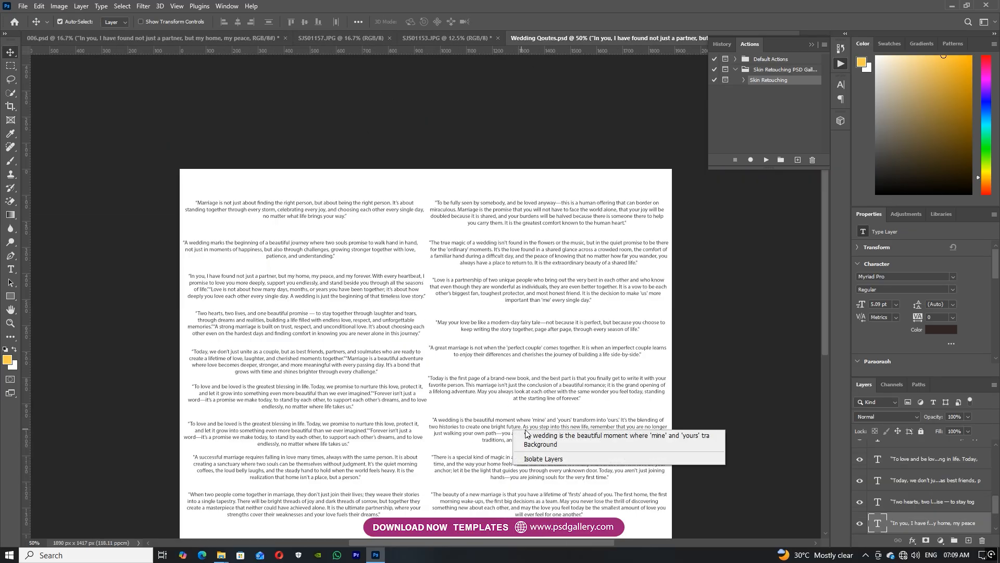
{"action": "left_click_drag", "start_coordinate": [515, 433], "coordinate": [91, 42]}
{"action": "left_click_drag", "start_coordinate": [395, 411], "coordinate": [435, 350]}
{"action": "key", "text": "ctrl+t"}
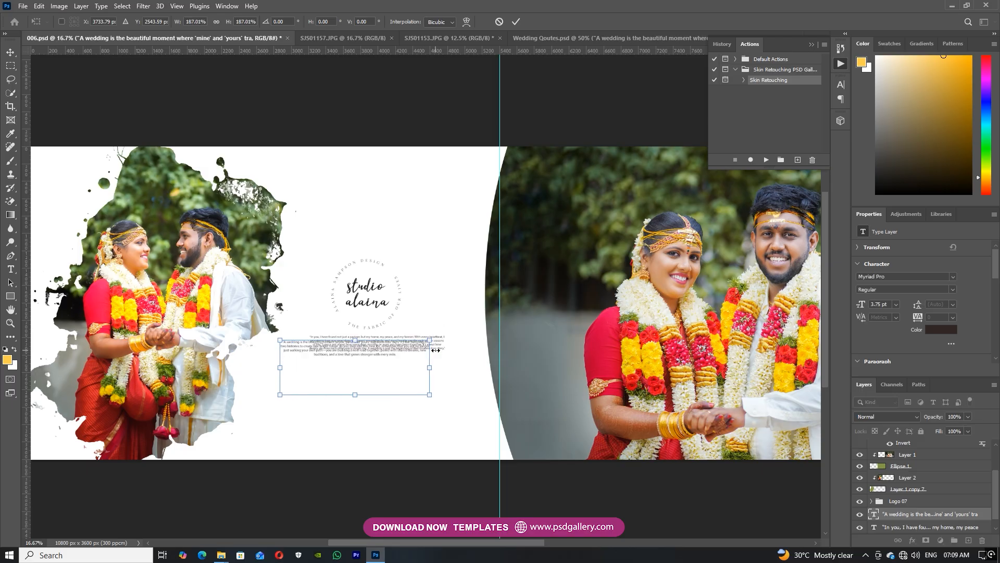
{"action": "key", "text": "Return"}
{"action": "left_click_drag", "start_coordinate": [361, 350], "coordinate": [543, 389]}
Select both quote layers together and nudge them into position beneath the logo.
{"action": "key", "text": "ctrl+minus"}
{"action": "key", "text": "ctrl+plus"}
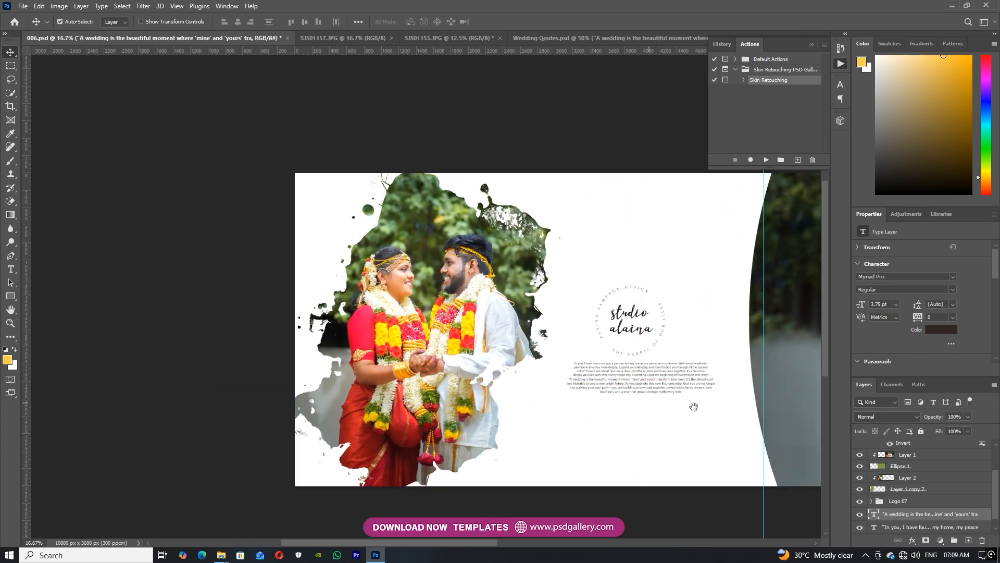
{"action": "left_click_drag", "start_coordinate": [688, 412], "coordinate": [561, 386]}
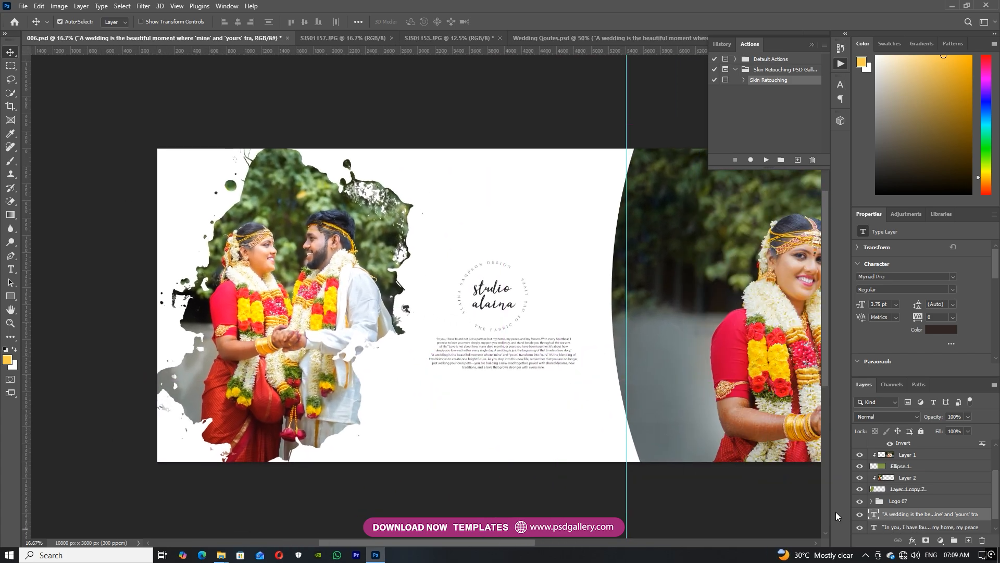
{"action": "left_click", "coordinate": [907, 527], "text": "shift"}
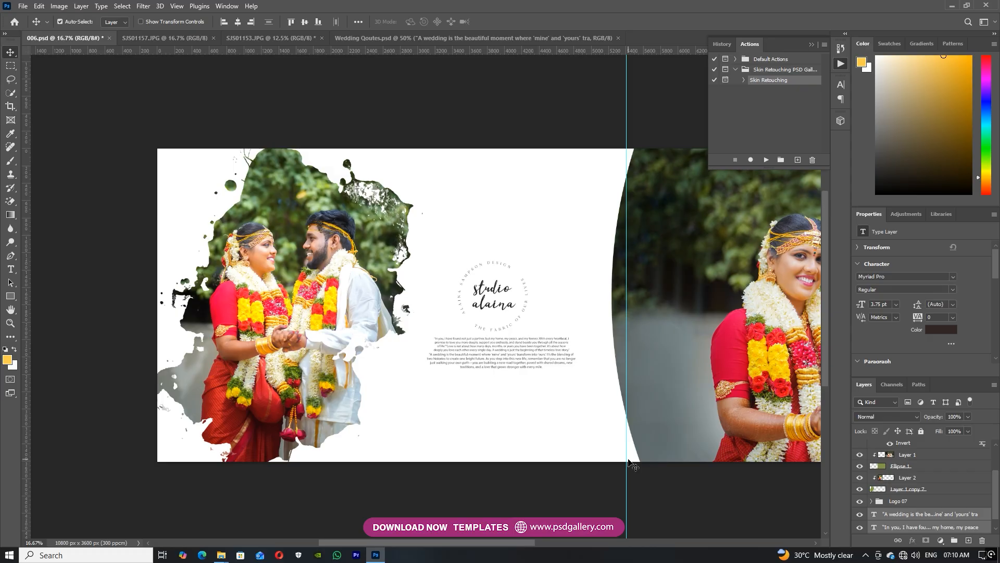
{"action": "key", "text": "ctrl+minus"}
{"action": "key", "text": "ctrl+minus"}
{"action": "left_click_drag", "start_coordinate": [657, 363], "coordinate": [554, 353]}
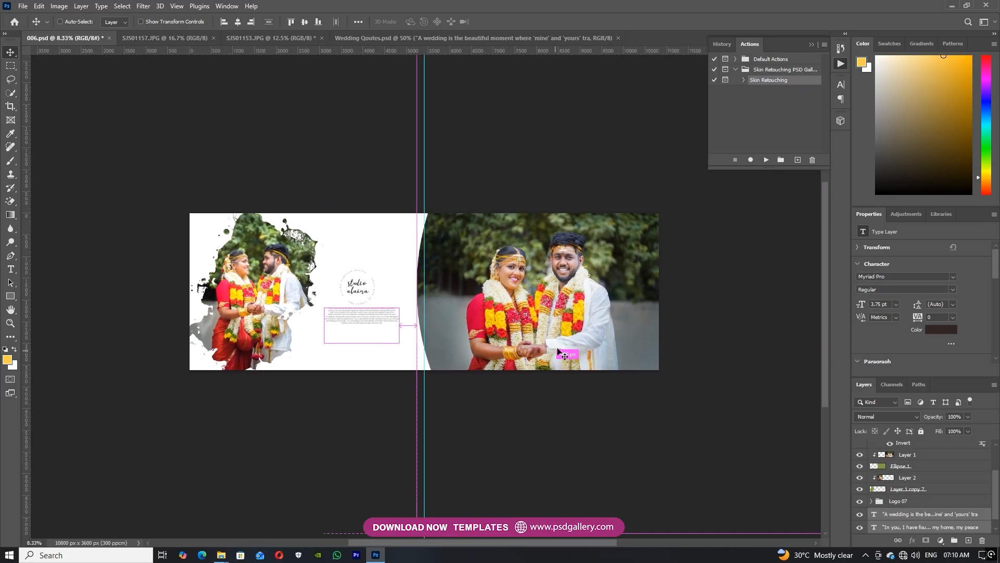
{"action": "key", "text": "ctrl+plus"}
{"action": "left_click_drag", "start_coordinate": [389, 320], "coordinate": [654, 349]}
{"action": "key", "text": "ctrl+plus"}
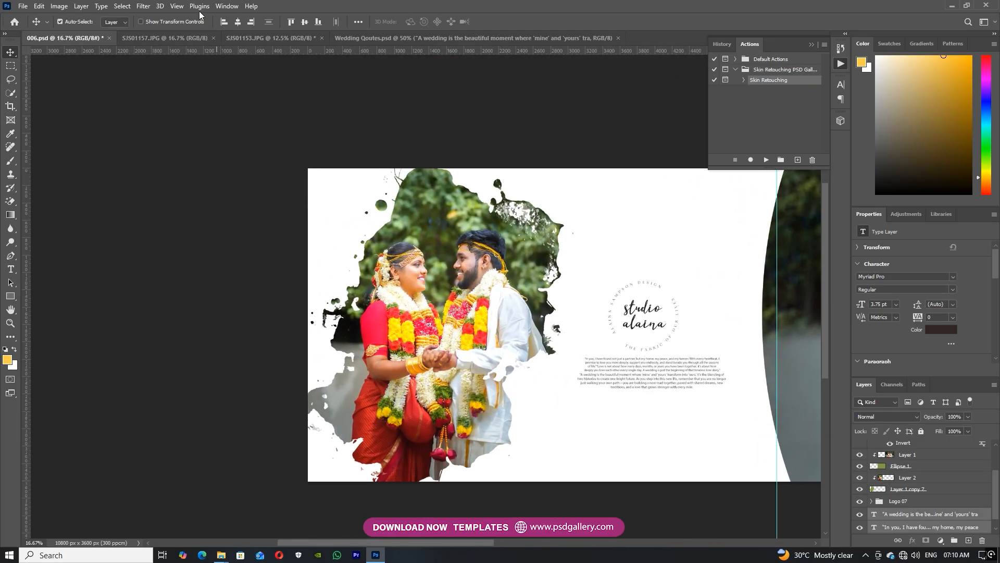
{"action": "left_click_drag", "start_coordinate": [615, 319], "coordinate": [349, 312]}
Shift the midtones of the splash photo on Layer 2 toward blue with Color Balance at +11.
{"action": "left_click", "coordinate": [190, 288], "text": "ctrl"}
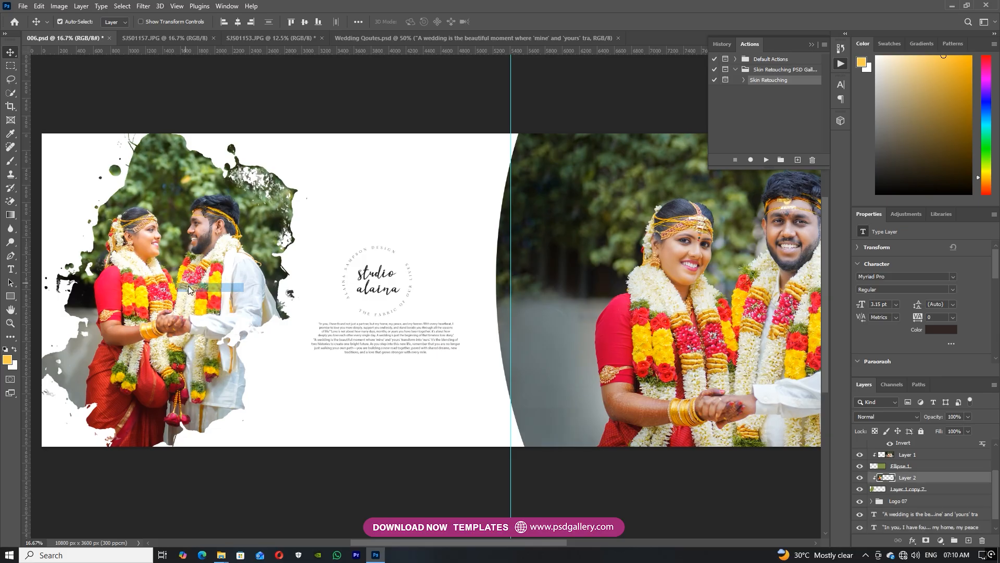
{"action": "key", "text": "ctrl+b"}
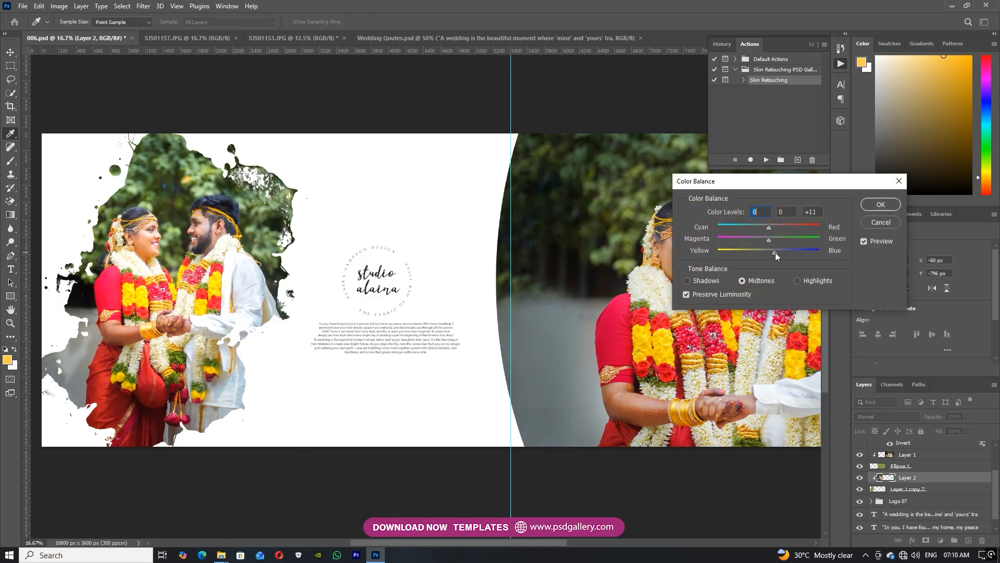
{"action": "left_click", "coordinate": [873, 205]}
{"action": "scroll", "coordinate": [338, 274], "scroll_direction": "right", "scroll_amount": 5}
{"action": "right_click", "coordinate": [535, 271]}
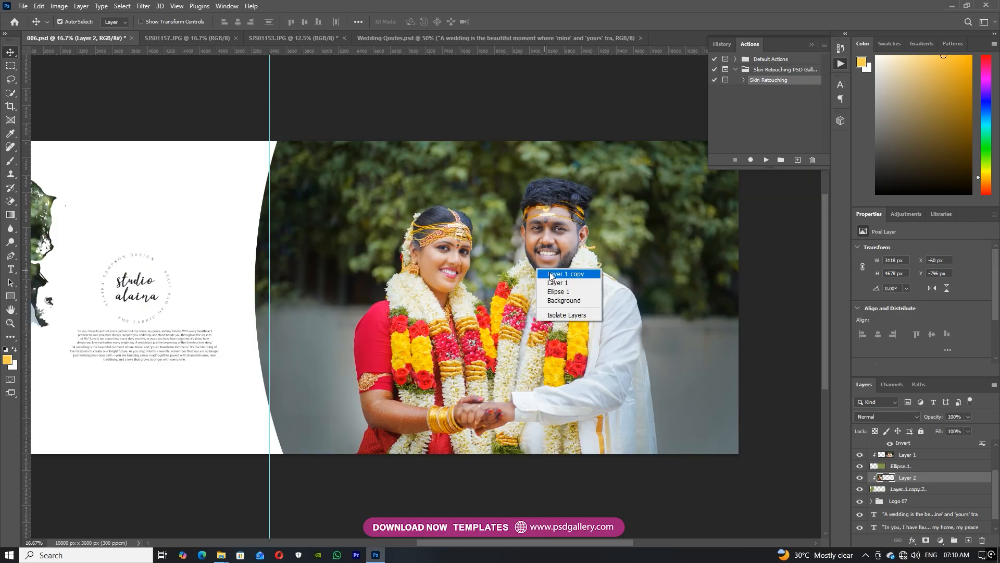
{"action": "left_click", "coordinate": [546, 273]}
{"action": "key", "text": "ctrl+b"}
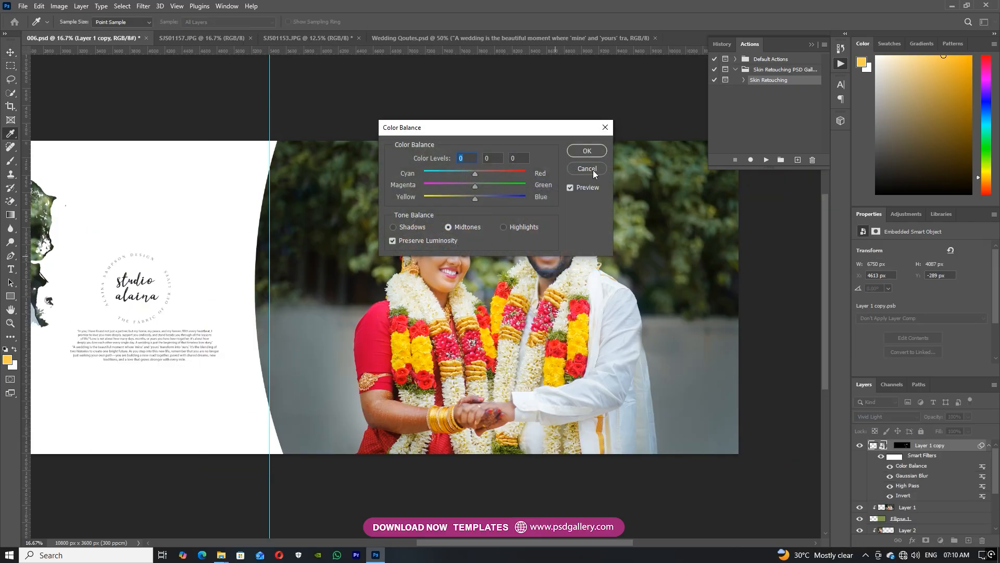
{"action": "left_click", "coordinate": [593, 170]}
{"action": "left_click_drag", "start_coordinate": [225, 255], "coordinate": [460, 257]}
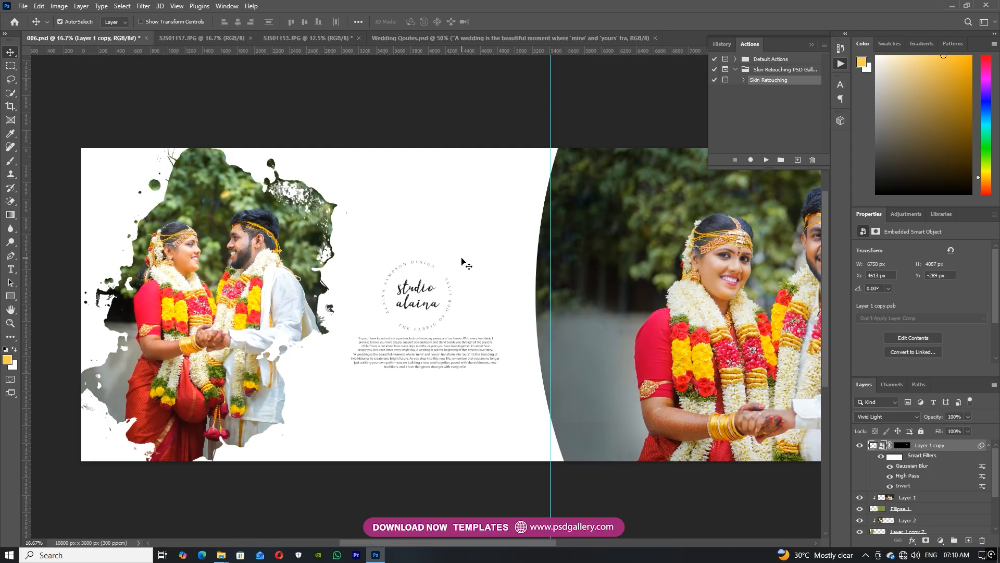
Brighten the couple in the splash photo on Layer 2 using a 1100 px Dodge brush on Midtones at 50% exposure.
{"action": "right_click", "coordinate": [207, 353]}
{"action": "left_click", "coordinate": [230, 366]}
{"action": "left_click", "coordinate": [11, 243]}
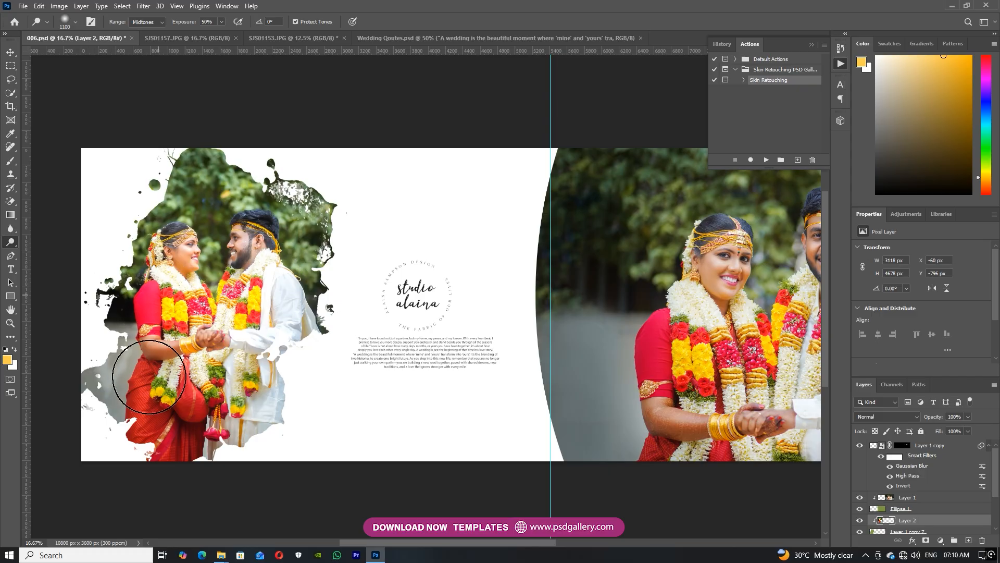
{"action": "scroll", "coordinate": [236, 367], "scroll_direction": "right", "scroll_amount": 10}
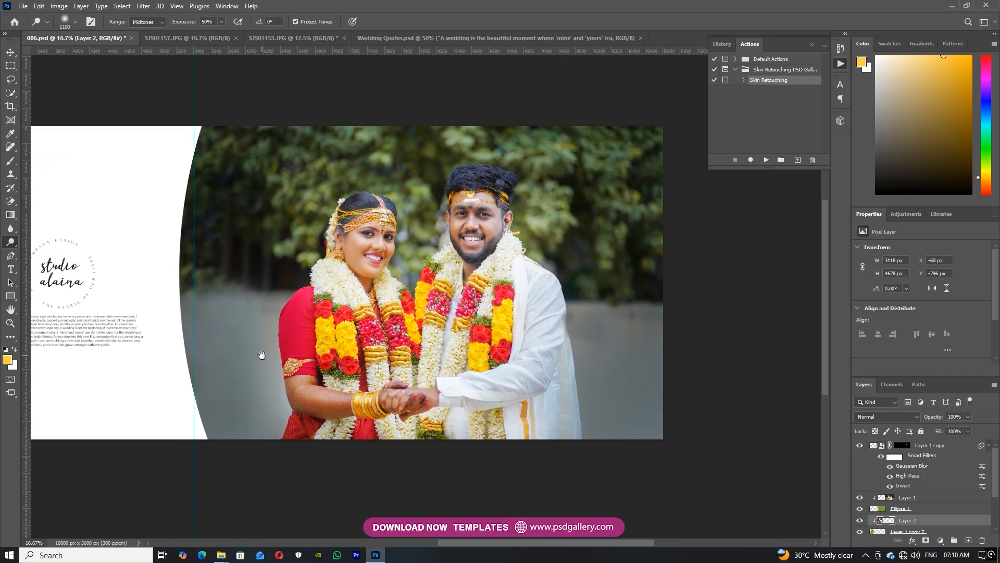
Brighten the couple in the large photo on Layer 1 using the 1100 px Dodge brush on Midtones at 50% exposure.
{"action": "key", "text": "v"}
{"action": "right_click", "coordinate": [348, 352]}
{"action": "left_click", "coordinate": [359, 351]}
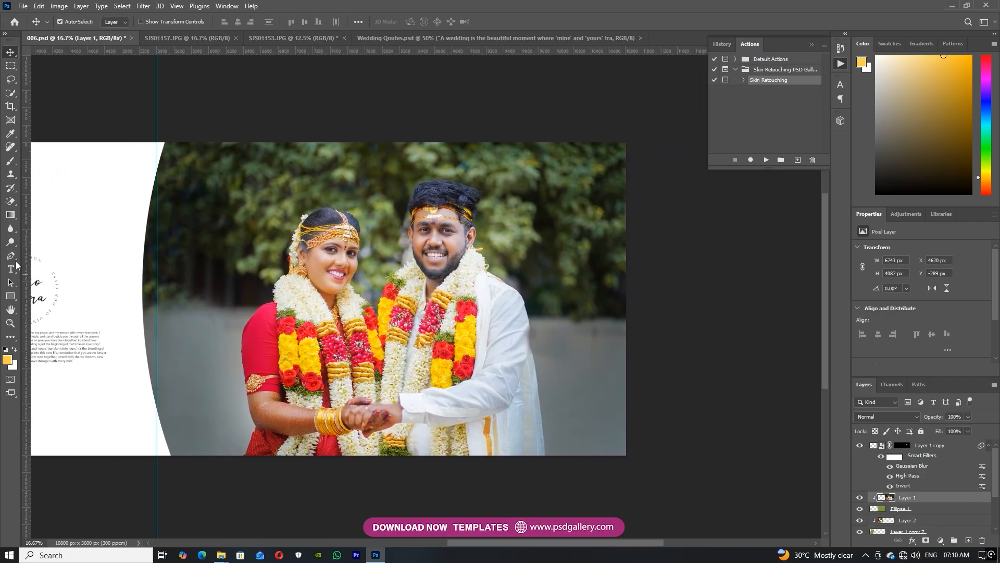
{"action": "left_click", "coordinate": [11, 242]}
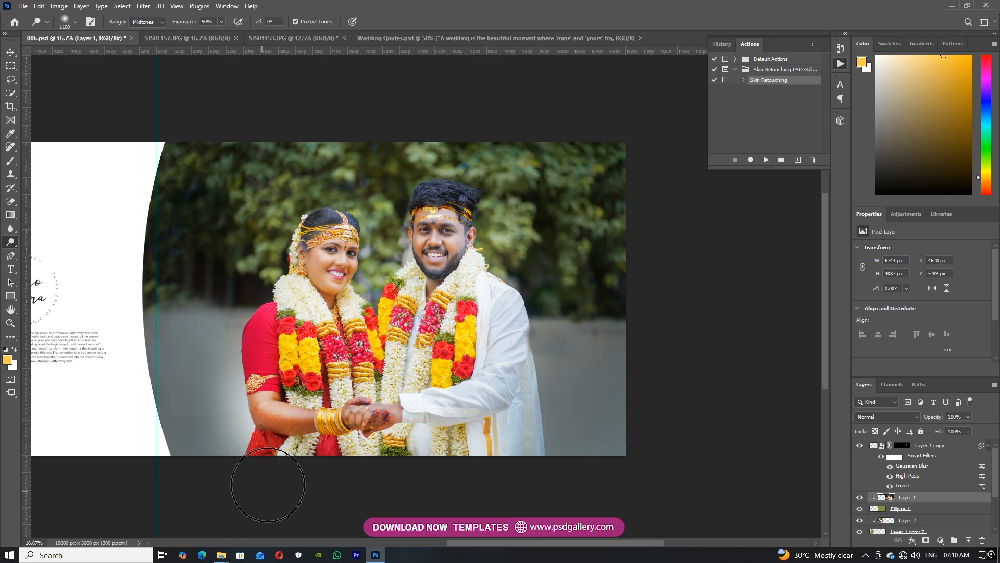
{"action": "mouse_move", "coordinate": [509, 370]}
{"action": "left_mouse_down"}
{"action": "mouse_move", "coordinate": [456, 230]}
{"action": "mouse_move", "coordinate": [418, 292]}
{"action": "left_mouse_up"}
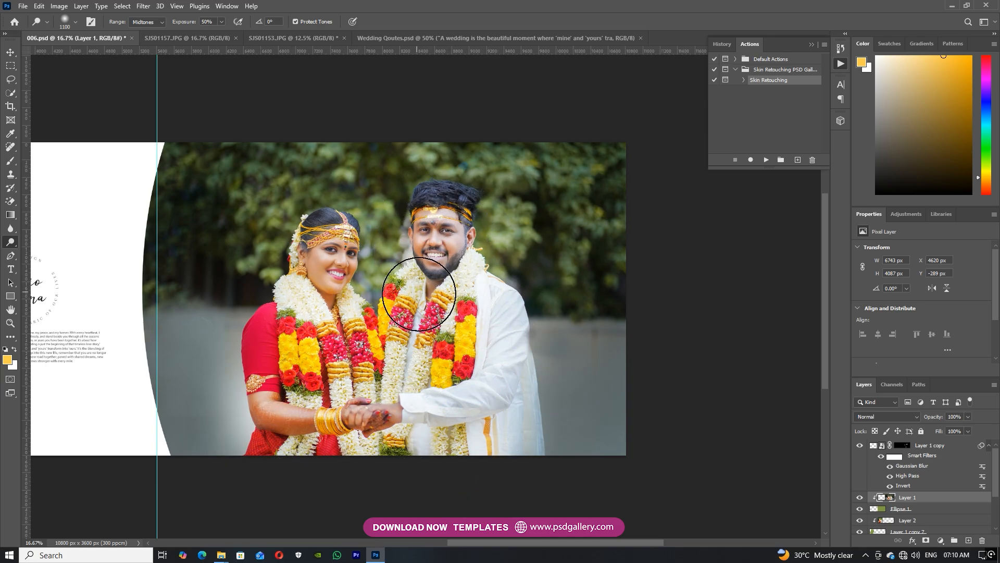
{"action": "left_click_drag", "start_coordinate": [318, 373], "coordinate": [557, 420]}
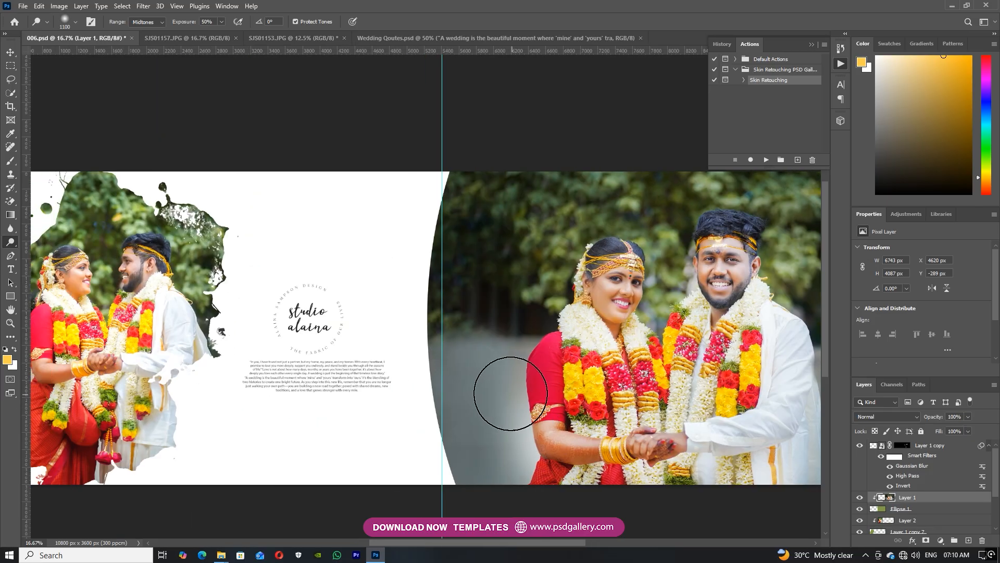
Ready the Brush tool at 150 px for the large couple photo on Layer 1.
{"action": "key", "text": "b"}
{"action": "mouse_move", "coordinate": [337, 404]}
{"action": "left_mouse_down"}
{"action": "mouse_move", "coordinate": [572, 355]}
{"action": "mouse_move", "coordinate": [400, 362]}
{"action": "left_mouse_up"}
{"action": "key", "text": "ctrl+plus"}
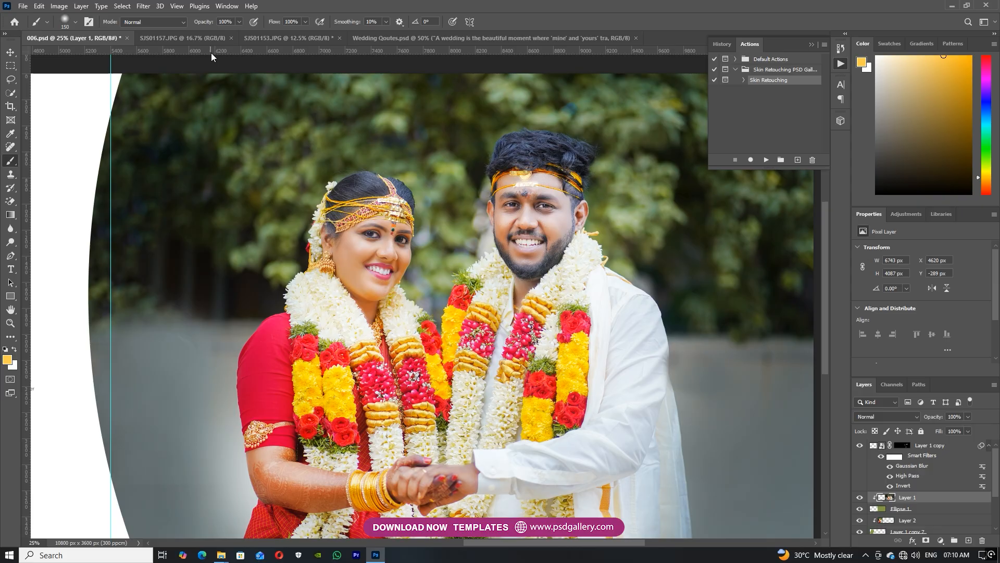